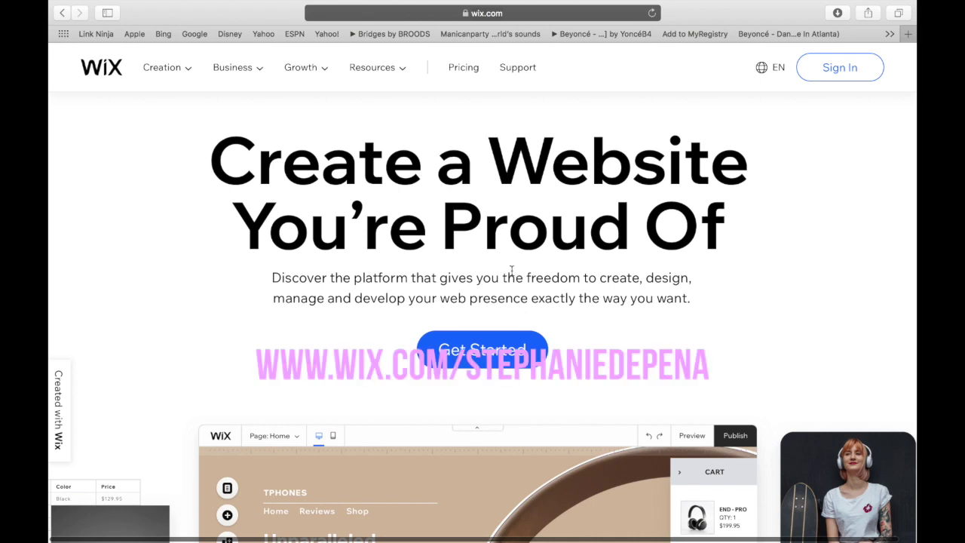
pyautogui.scroll(-4, 511, 270)
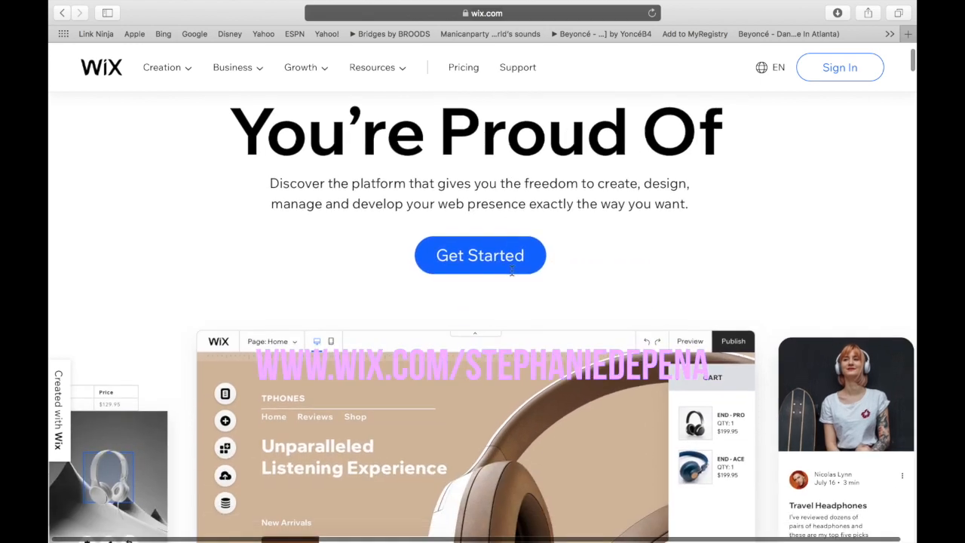
pyautogui.scroll(3, 513, 283)
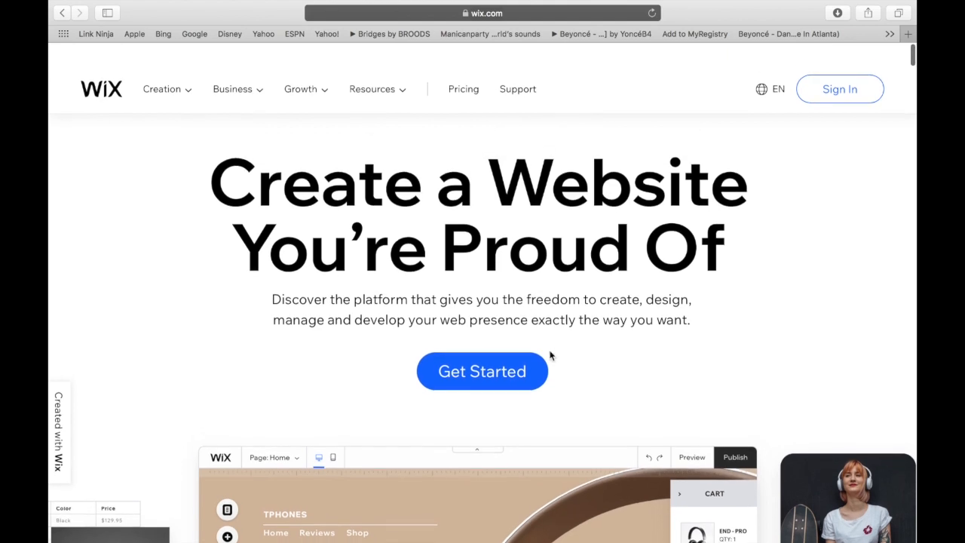
pyautogui.scroll(3, 550, 354)
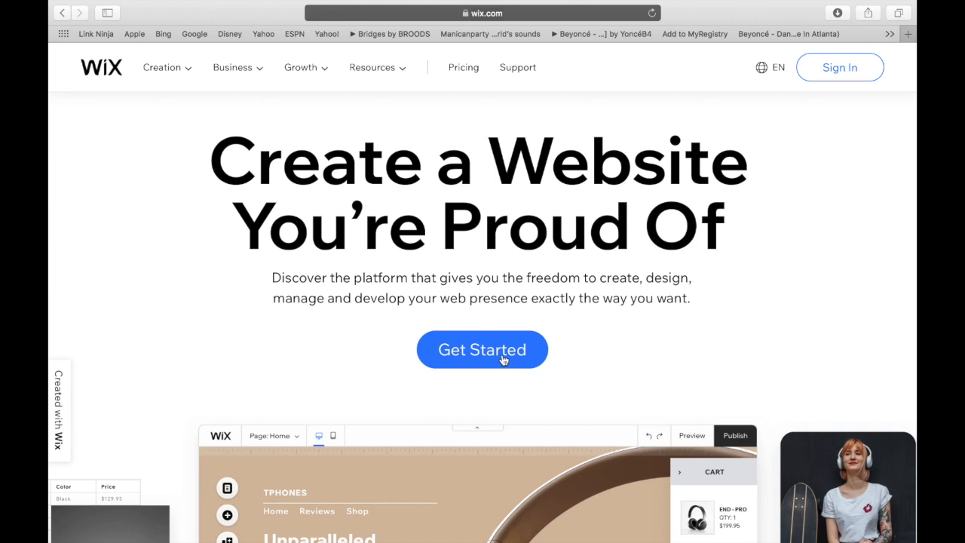
# Start creating a new Wix website from the homepage's Get Started.
pyautogui.click(504, 360)
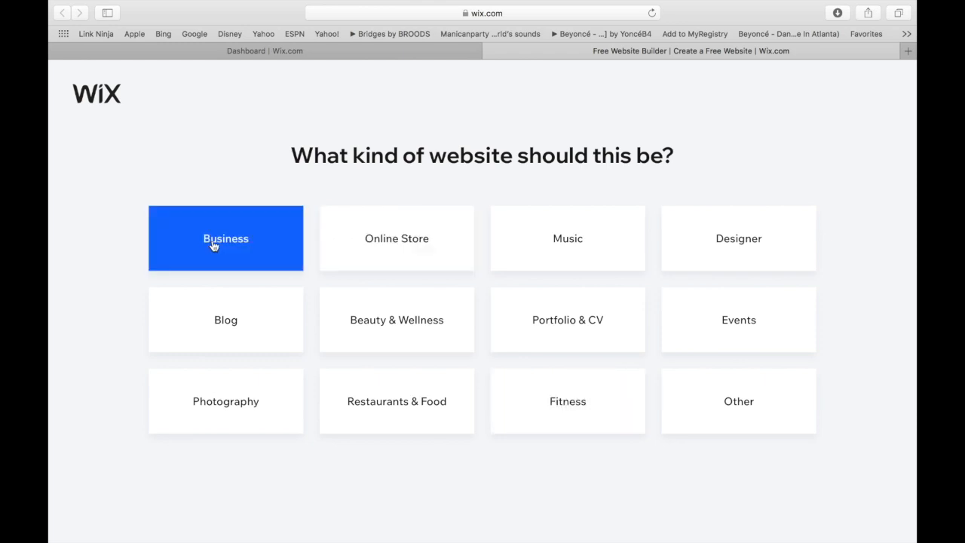
# Choose Blog, start from an editor template, and browse template pages 1 and 2.
pyautogui.click(231, 320)
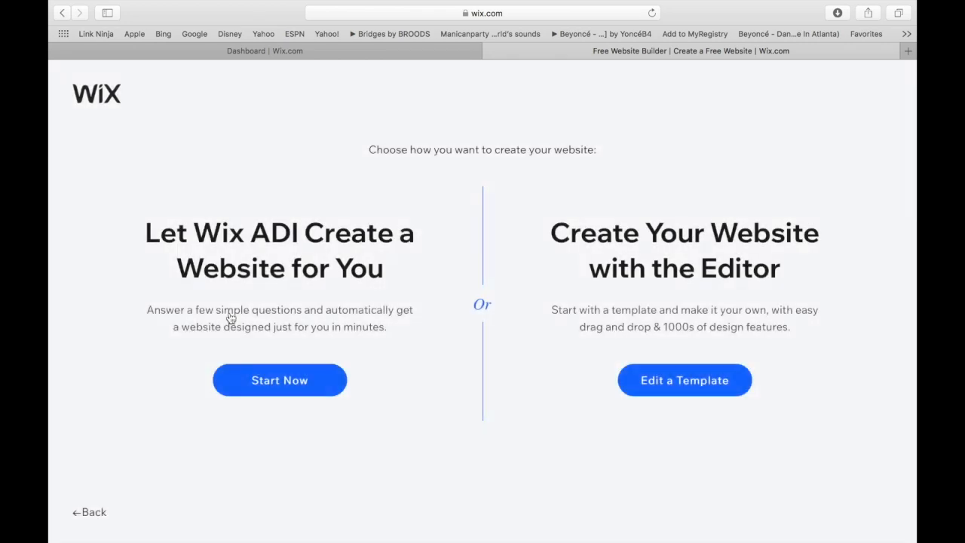
pyautogui.moveTo(552, 232); pyautogui.dragTo(750, 298)
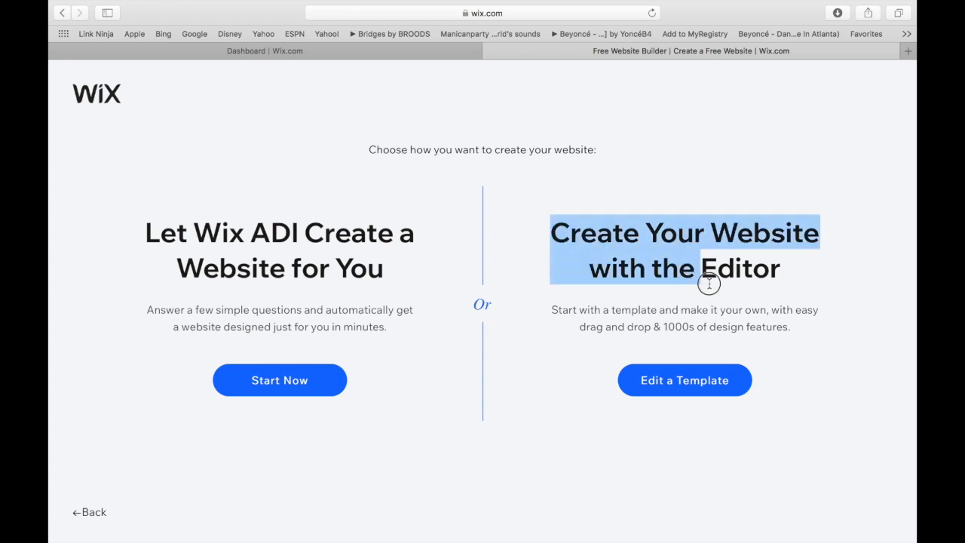
pyautogui.click(798, 281)
pyautogui.click(684, 380)
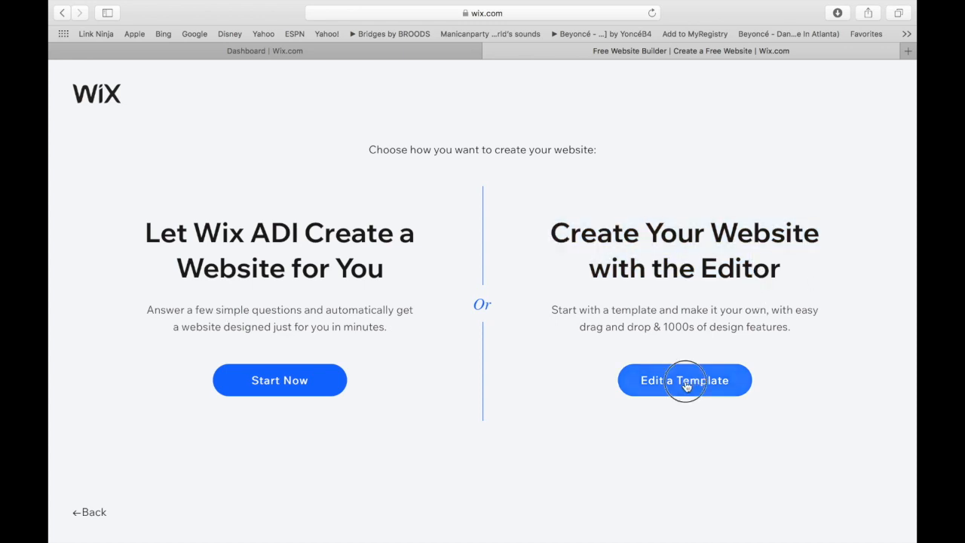
pyautogui.scroll(-4, 622, 364)
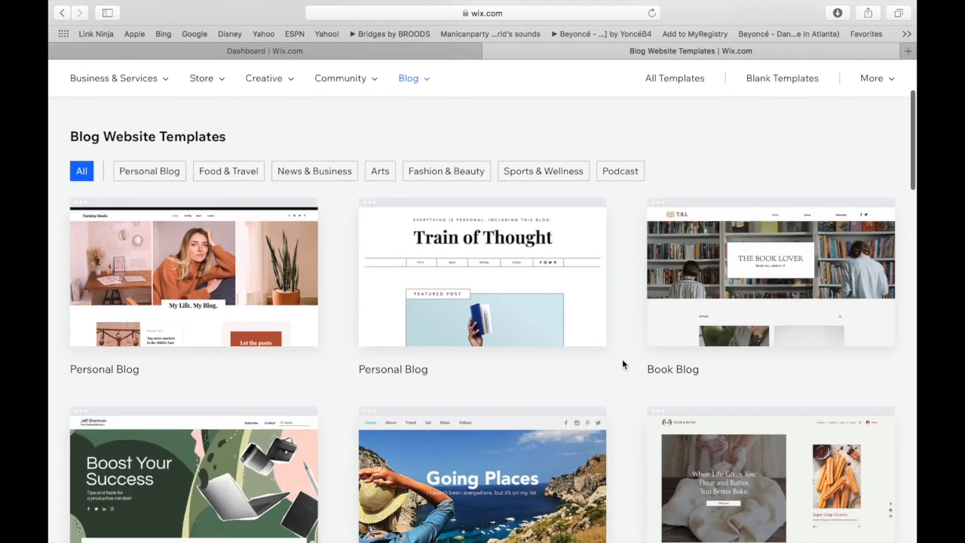
pyautogui.scroll(-4, 622, 365)
pyautogui.scroll(-2, 622, 364)
pyautogui.scroll(-2, 622, 364)
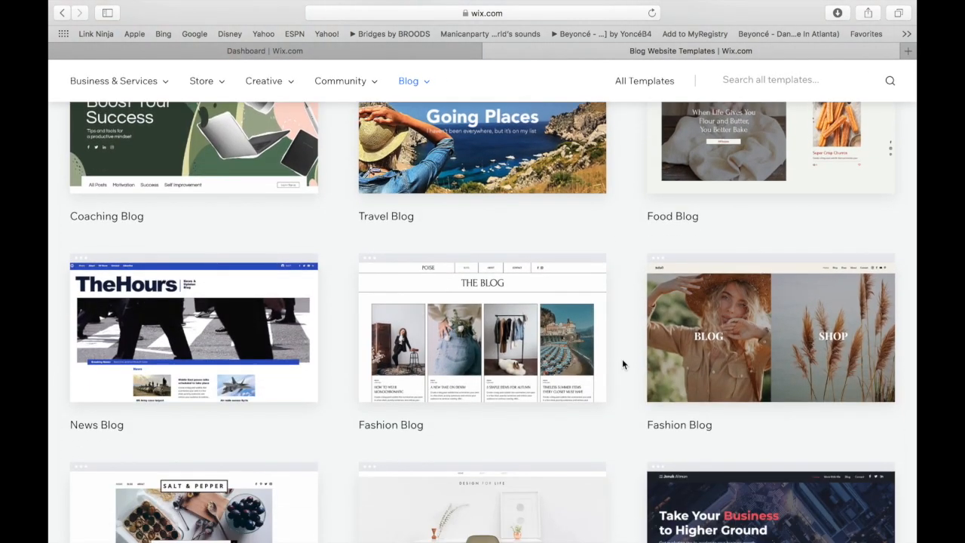
pyautogui.scroll(-3, 622, 364)
pyautogui.scroll(-3, 623, 364)
pyautogui.scroll(-4, 622, 364)
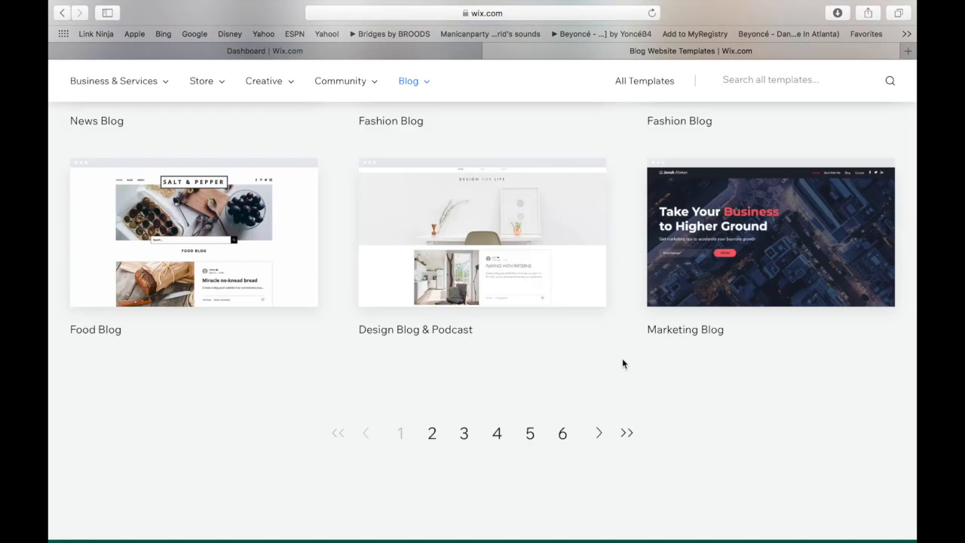
pyautogui.scroll(10, 622, 364)
pyautogui.scroll(3, 622, 364)
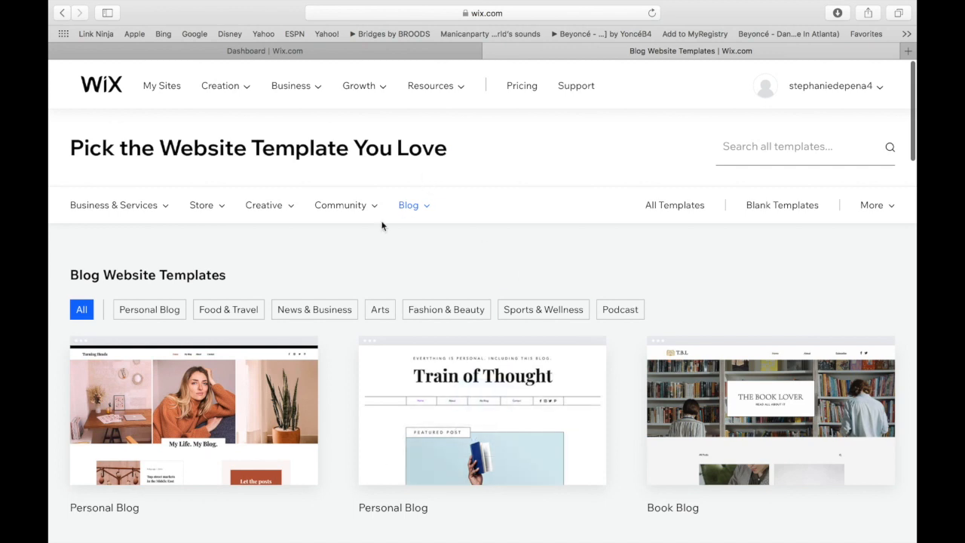
pyautogui.scroll(-5, 329, 374)
pyautogui.scroll(-4, 329, 373)
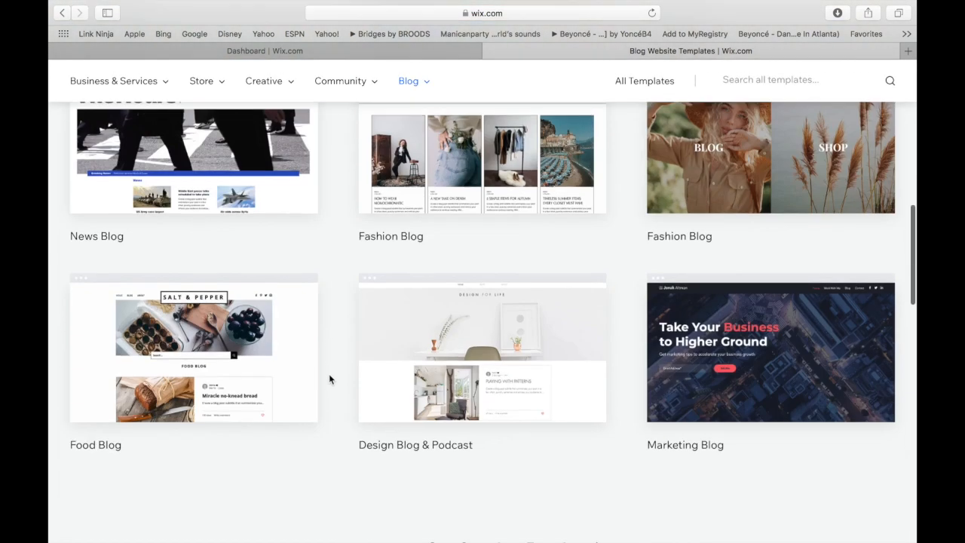
pyautogui.scroll(-3, 328, 373)
pyautogui.click(431, 349)
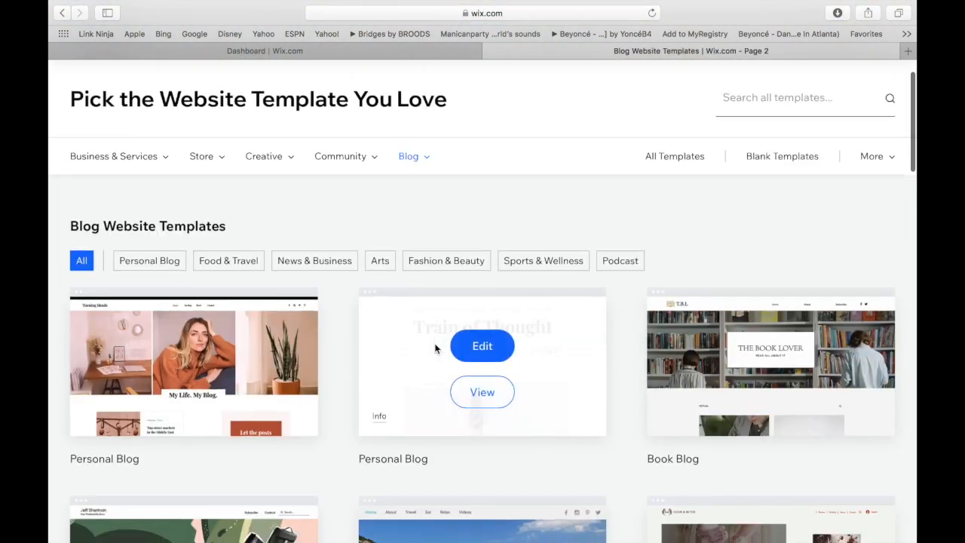
pyautogui.scroll(-3, 322, 387)
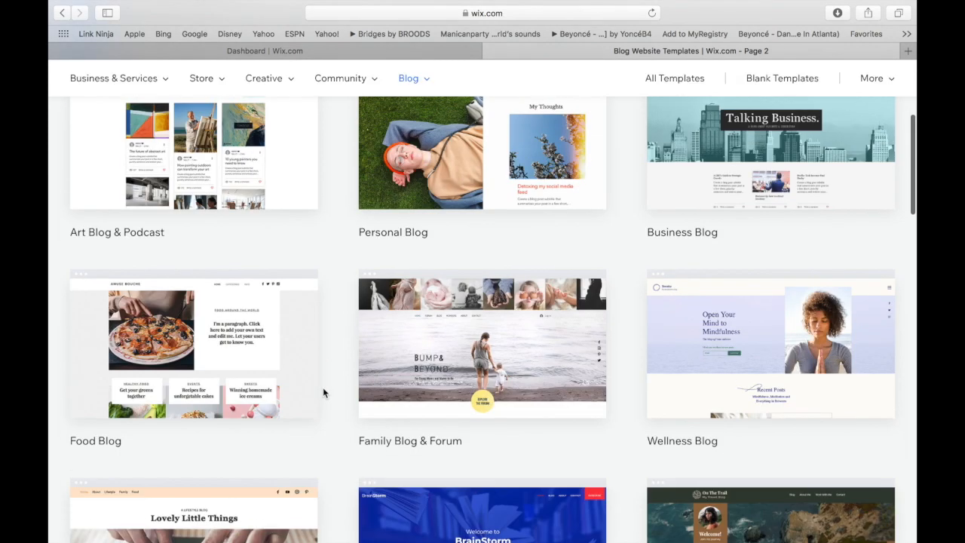
pyautogui.scroll(-3, 322, 387)
pyautogui.scroll(-2, 322, 387)
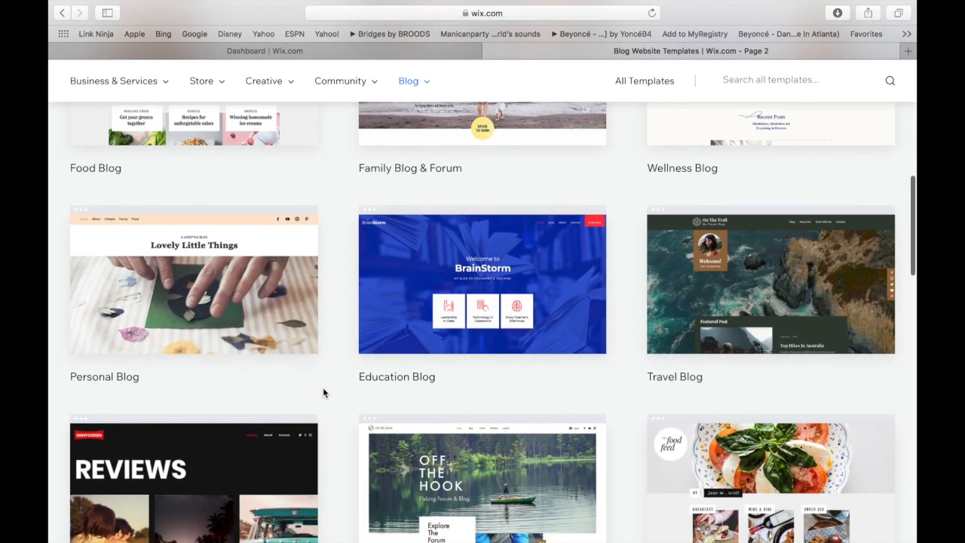
pyautogui.scroll(-2, 323, 387)
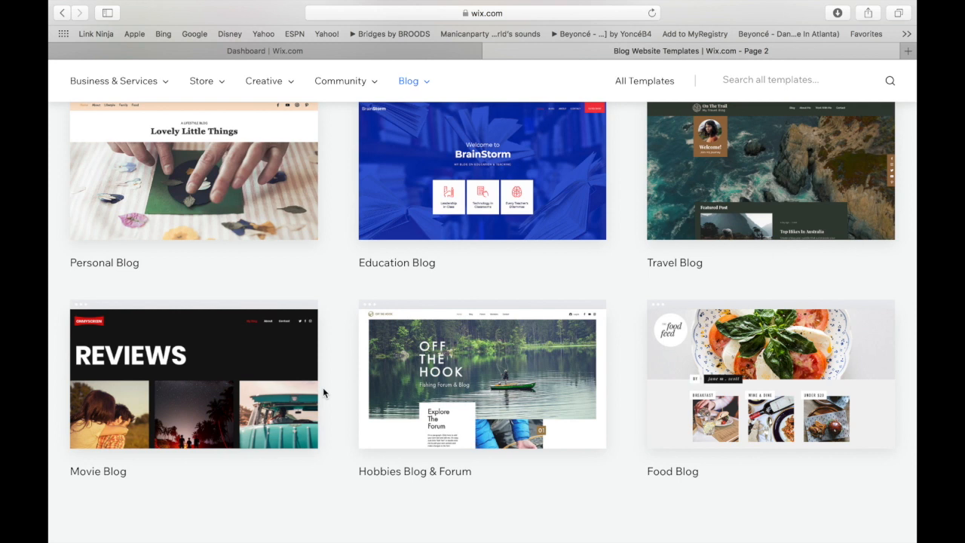
pyautogui.scroll(-2, 323, 387)
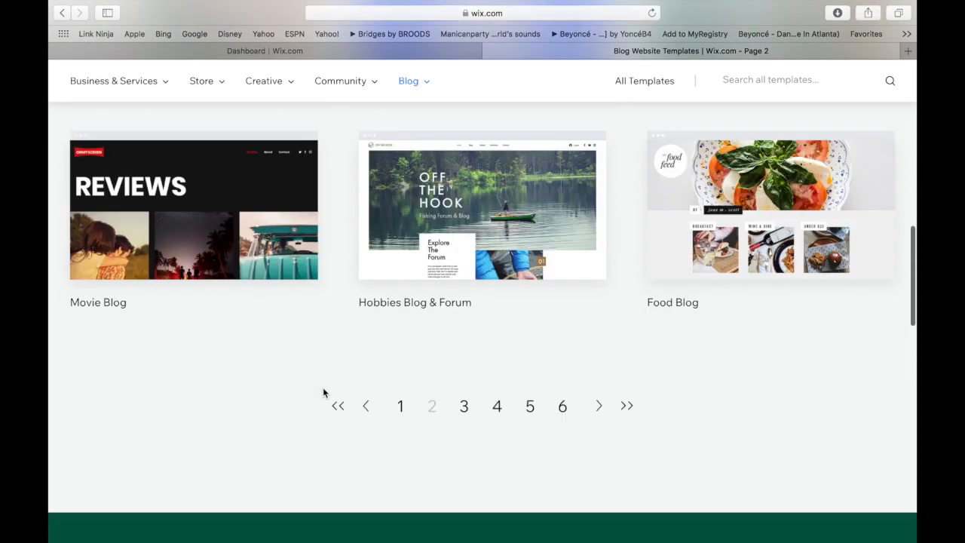
pyautogui.scroll(-3, 323, 386)
pyautogui.click(401, 210)
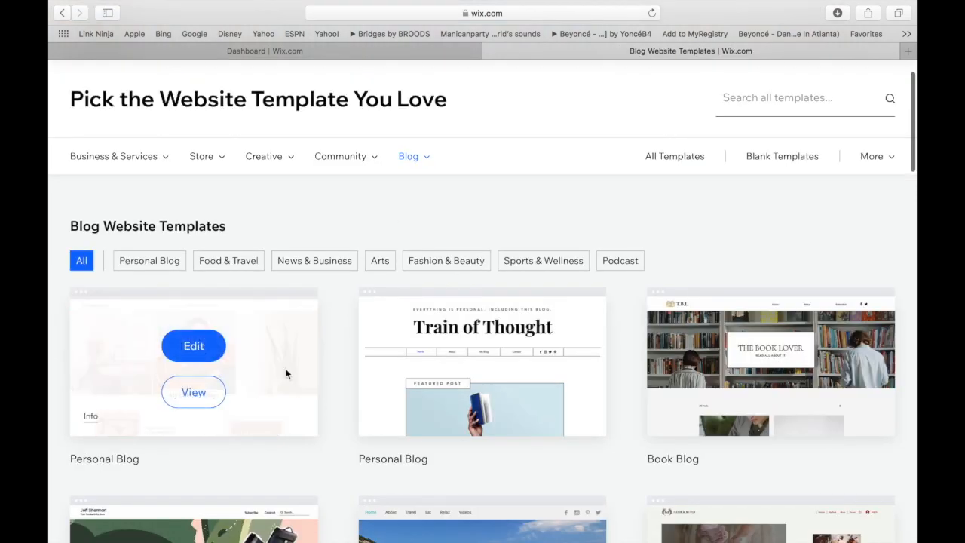
# View the Turning Heads Personal blog template demo on phone layout, then edit this site.
pyautogui.click(193, 392)
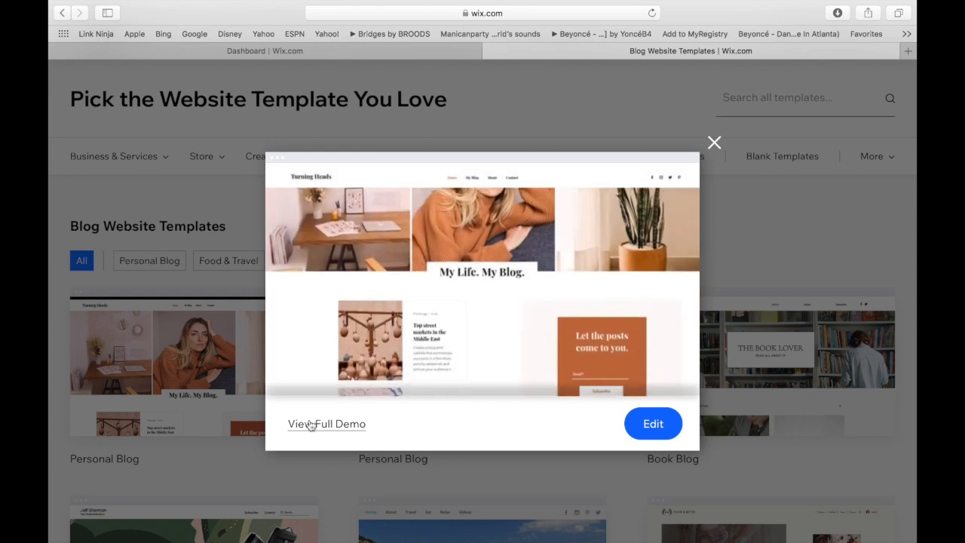
pyautogui.click(327, 424)
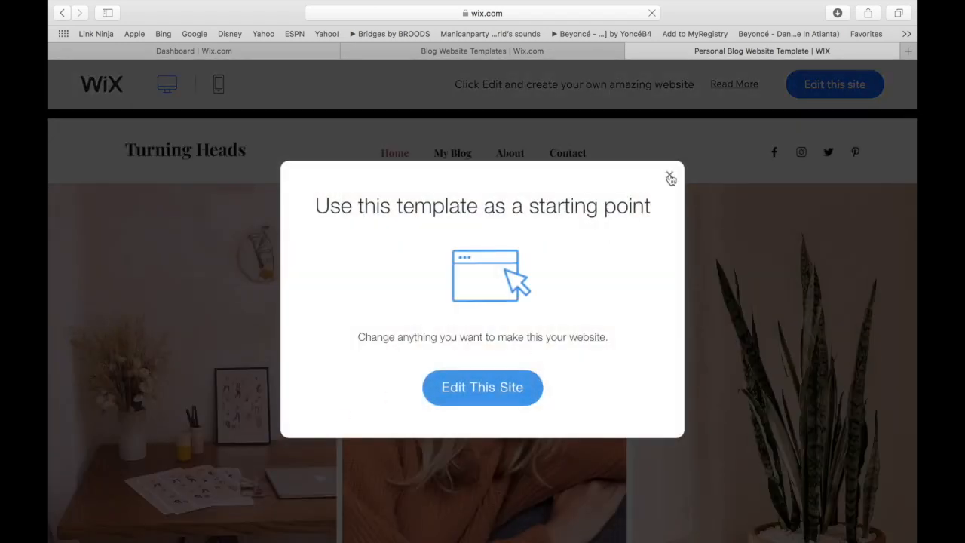
pyautogui.click(671, 178)
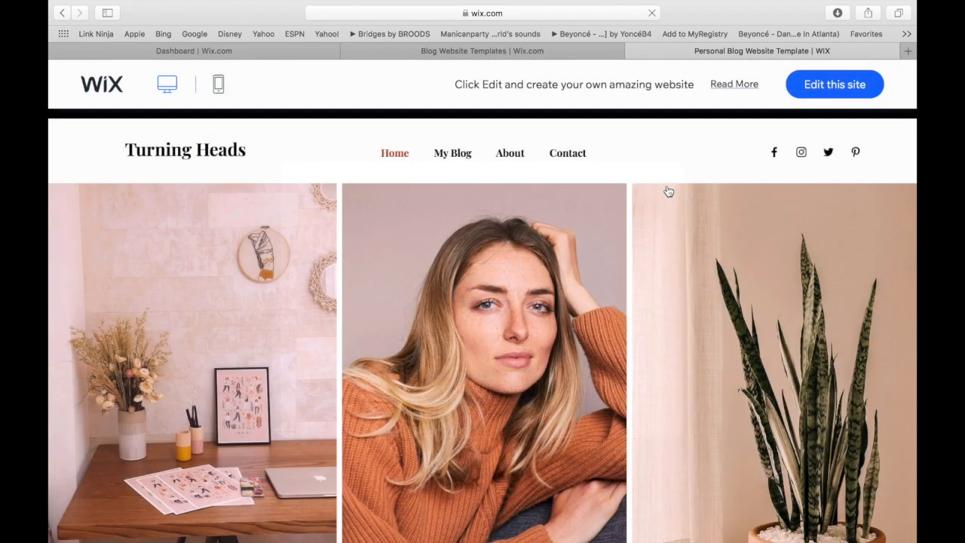
pyautogui.scroll(-10, 668, 192)
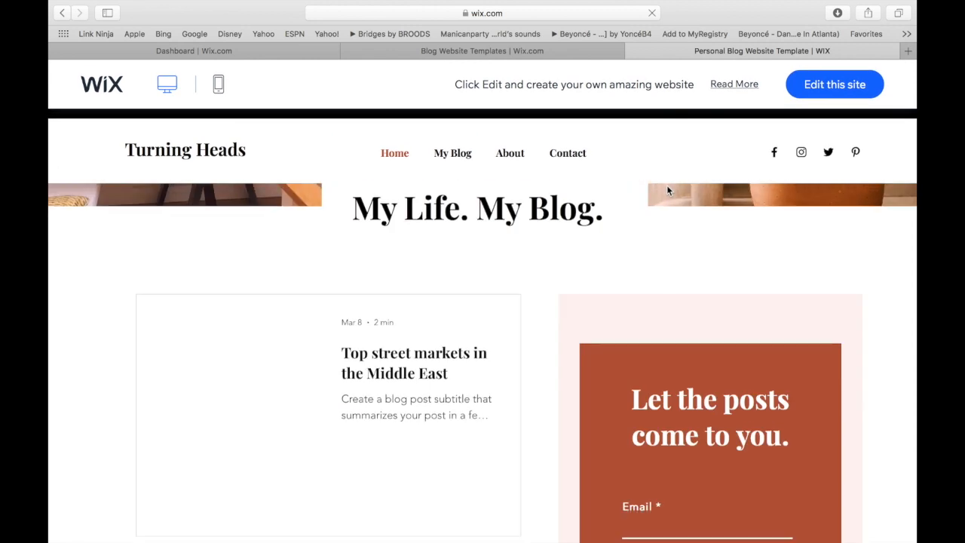
pyautogui.scroll(-8, 667, 185)
pyautogui.scroll(-5, 667, 184)
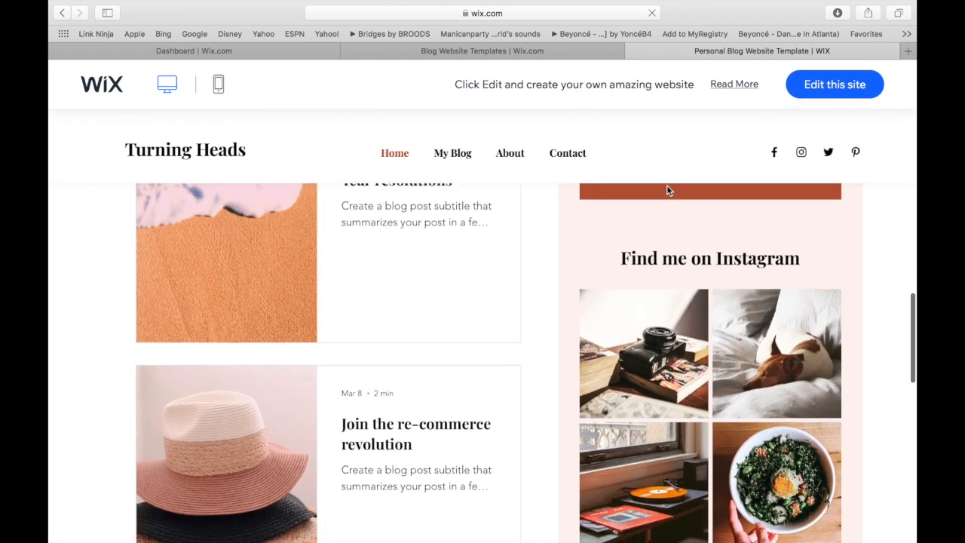
pyautogui.scroll(-3, 667, 185)
pyautogui.scroll(-5, 667, 185)
pyautogui.scroll(-2, 666, 185)
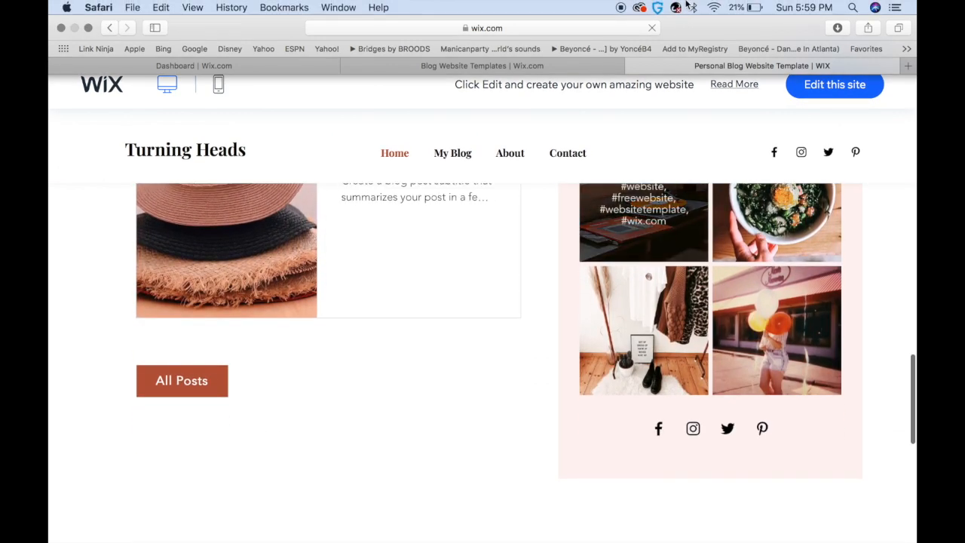
pyautogui.scroll(8, 607, 311)
pyautogui.scroll(8, 607, 310)
pyautogui.scroll(4, 607, 310)
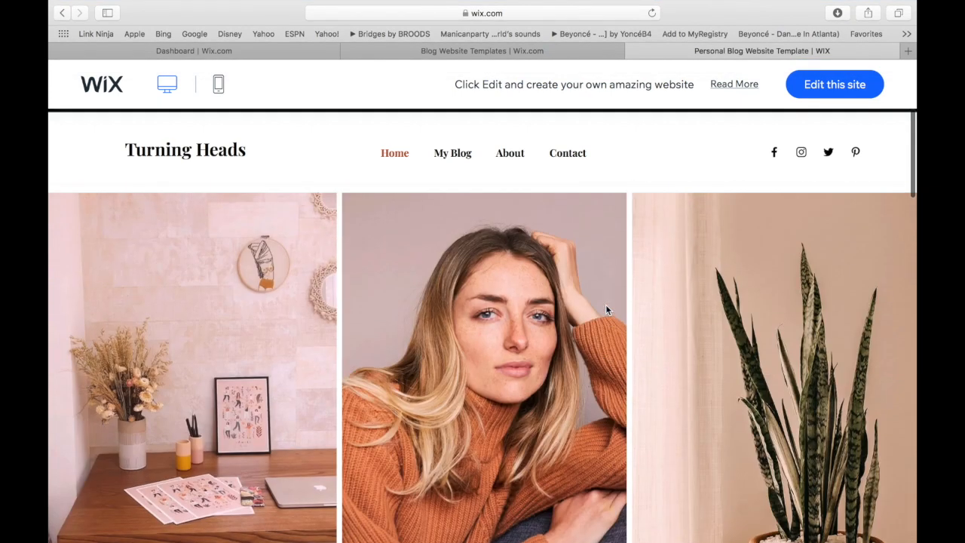
pyautogui.click(218, 85)
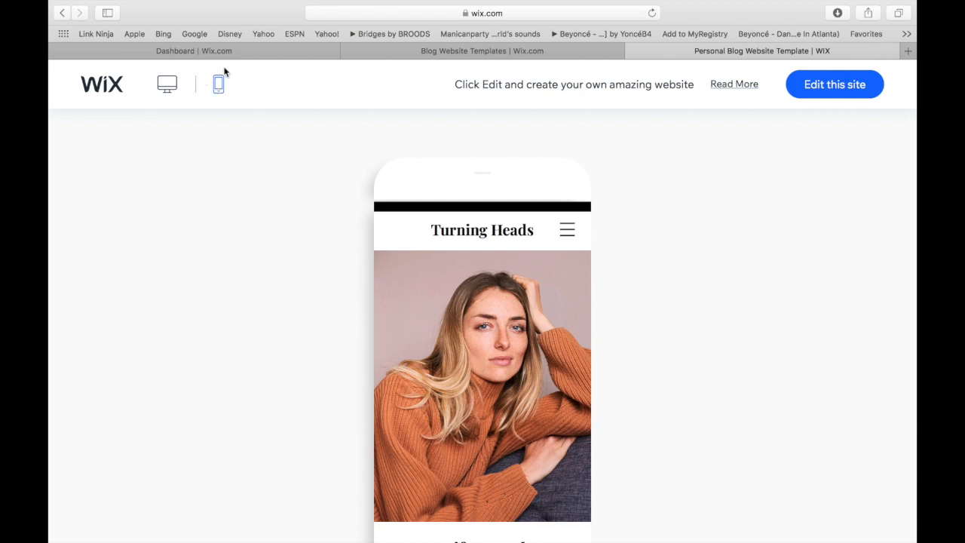
pyautogui.scroll(-3, 298, 160)
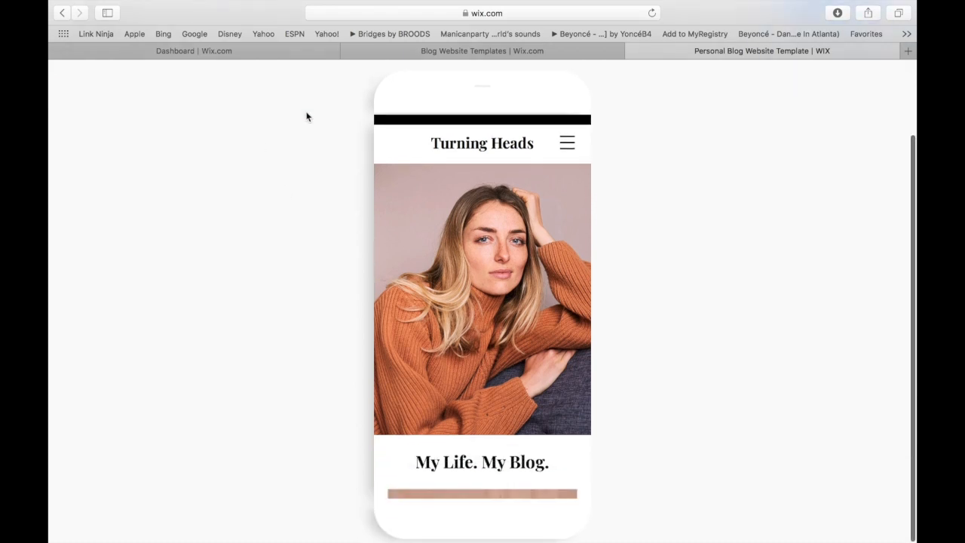
pyautogui.scroll(-5, 436, 310)
pyautogui.scroll(-5, 435, 310)
pyautogui.scroll(-5, 436, 310)
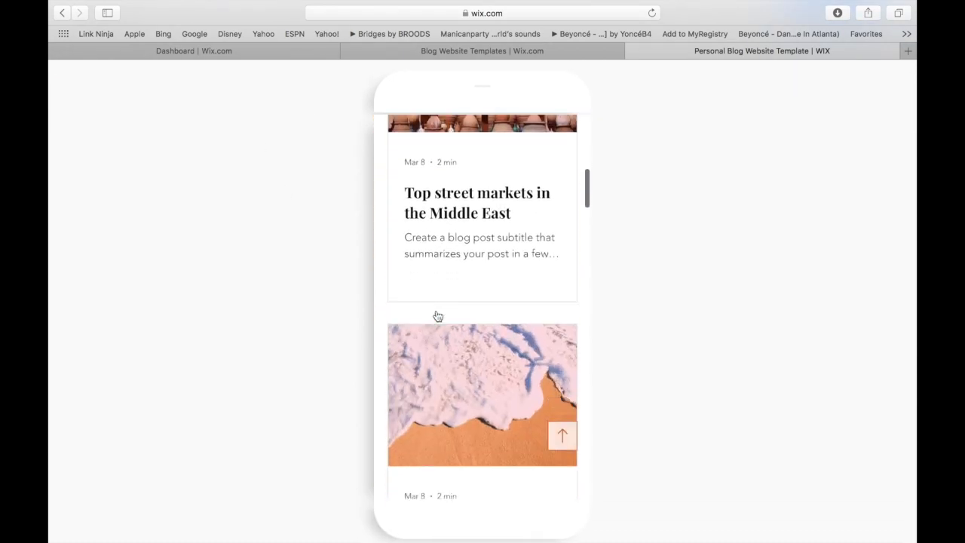
pyautogui.scroll(-5, 437, 315)
pyautogui.scroll(-5, 437, 315)
pyautogui.scroll(-5, 437, 316)
pyautogui.scroll(-5, 437, 315)
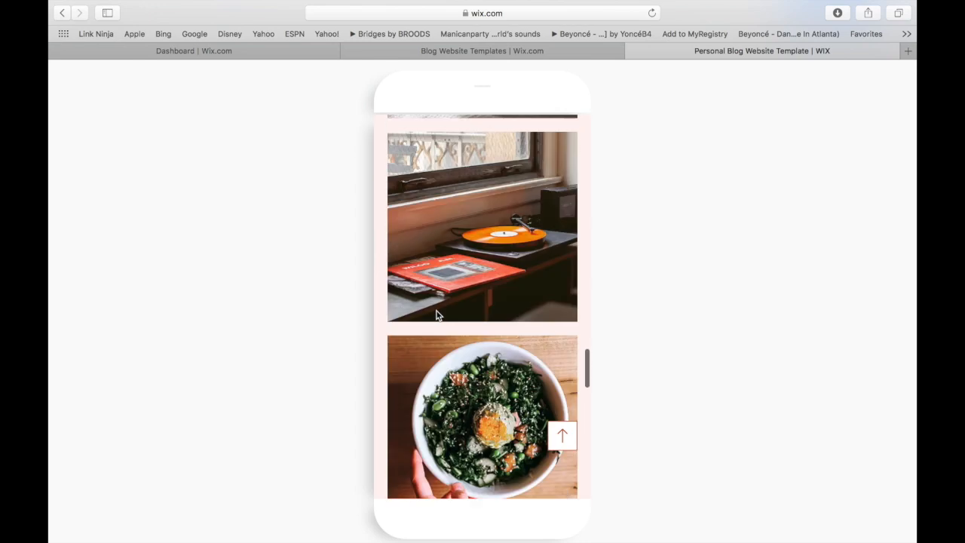
pyautogui.scroll(-5, 437, 315)
pyautogui.scroll(-5, 438, 315)
pyautogui.scroll(10, 437, 315)
pyautogui.scroll(10, 437, 315)
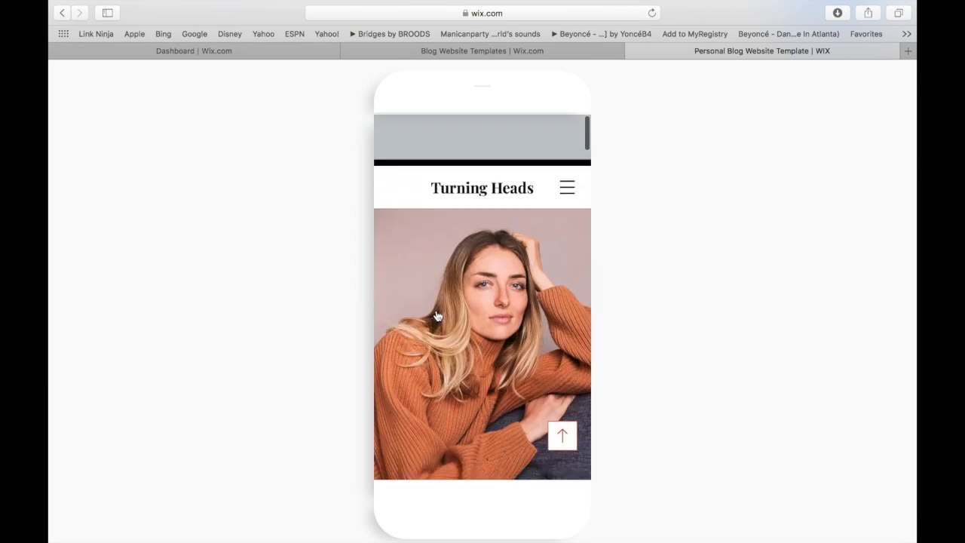
pyautogui.scroll(3, 437, 316)
pyautogui.scroll(5, 656, 282)
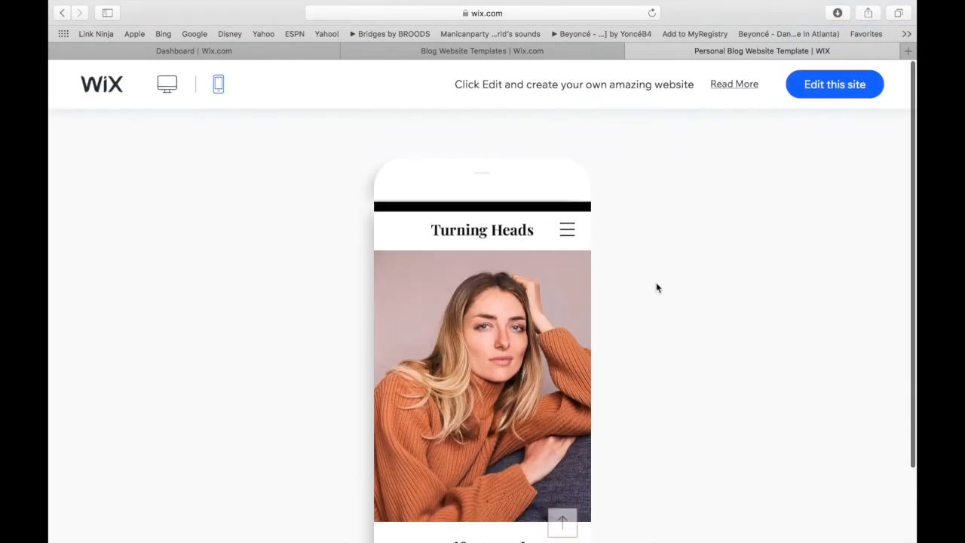
pyautogui.click(813, 88)
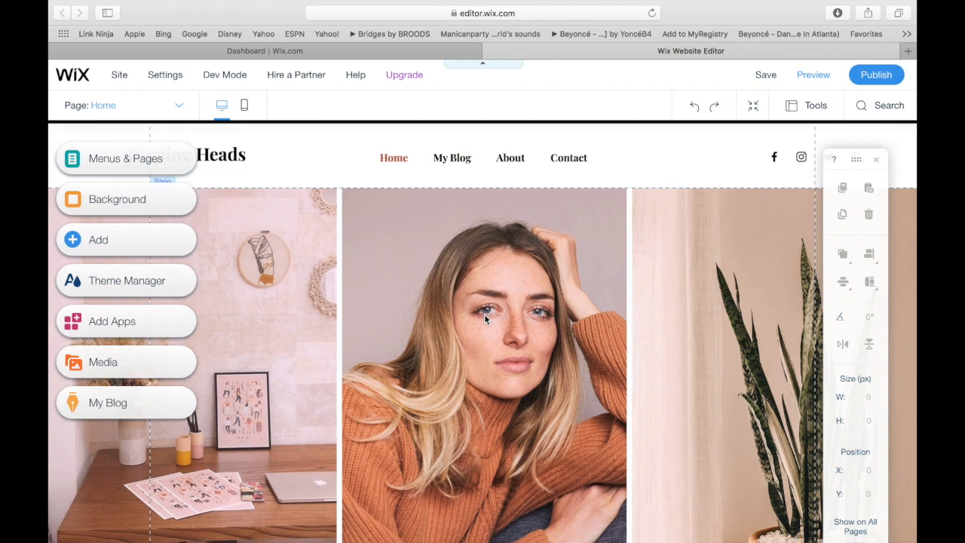
pyautogui.scroll(-3, 484, 314)
pyautogui.scroll(-3, 484, 313)
pyautogui.scroll(-5, 484, 314)
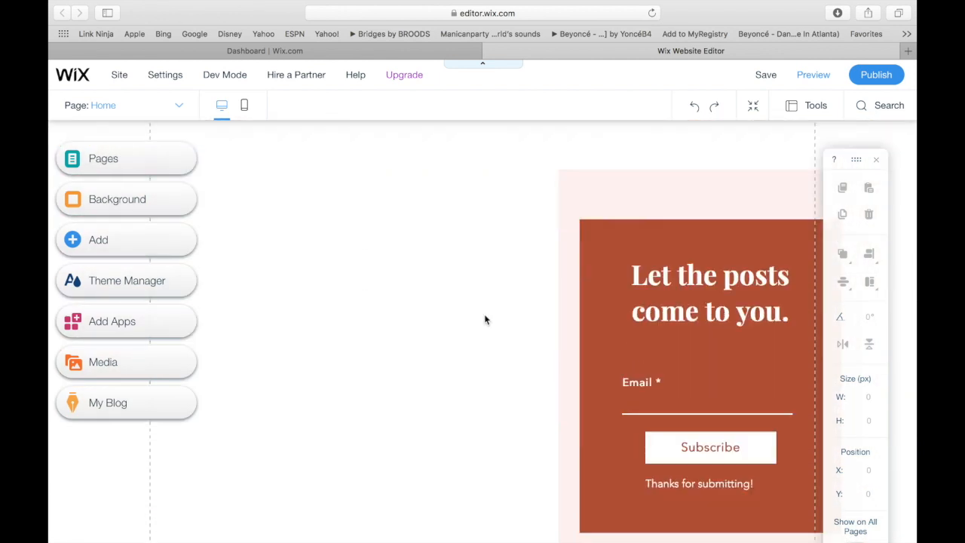
pyautogui.scroll(10, 484, 314)
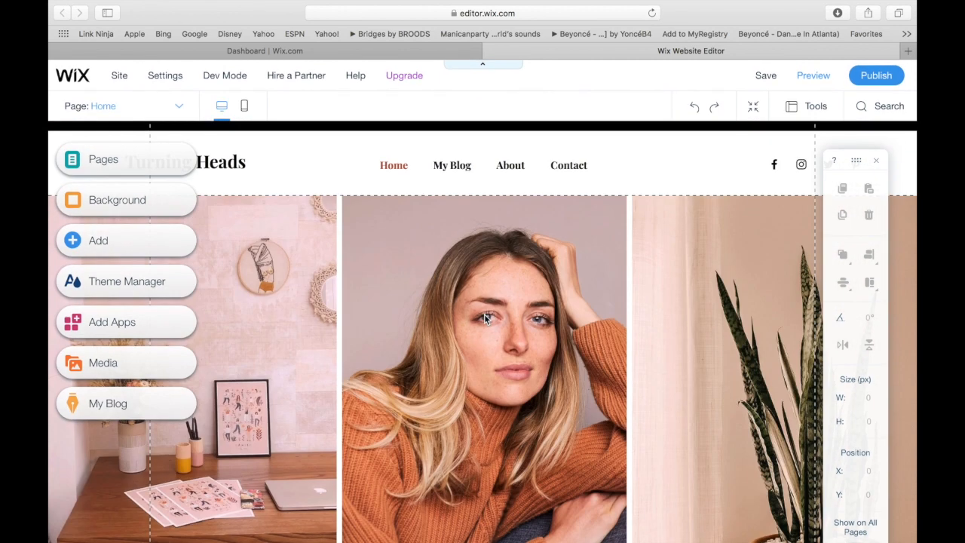
pyautogui.scroll(-2, 484, 314)
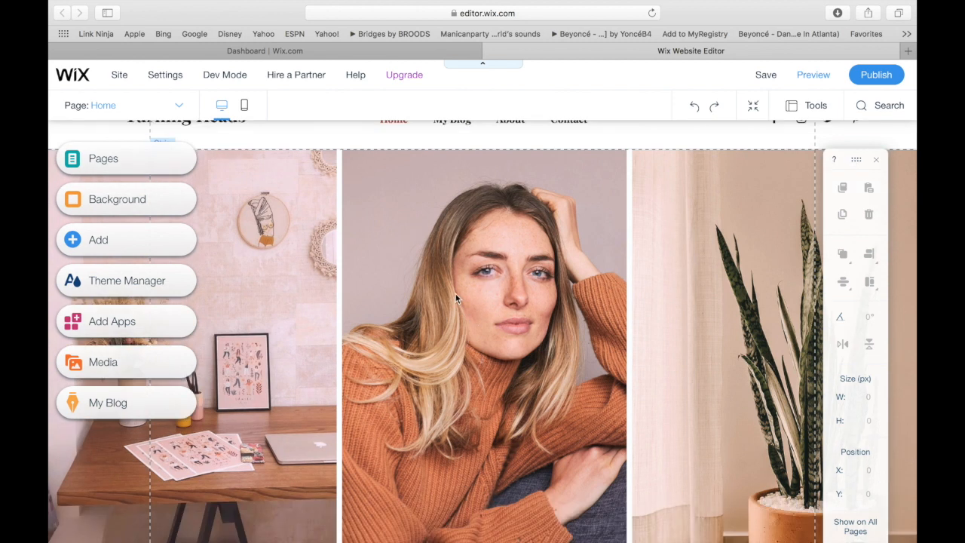
pyautogui.scroll(2, 455, 293)
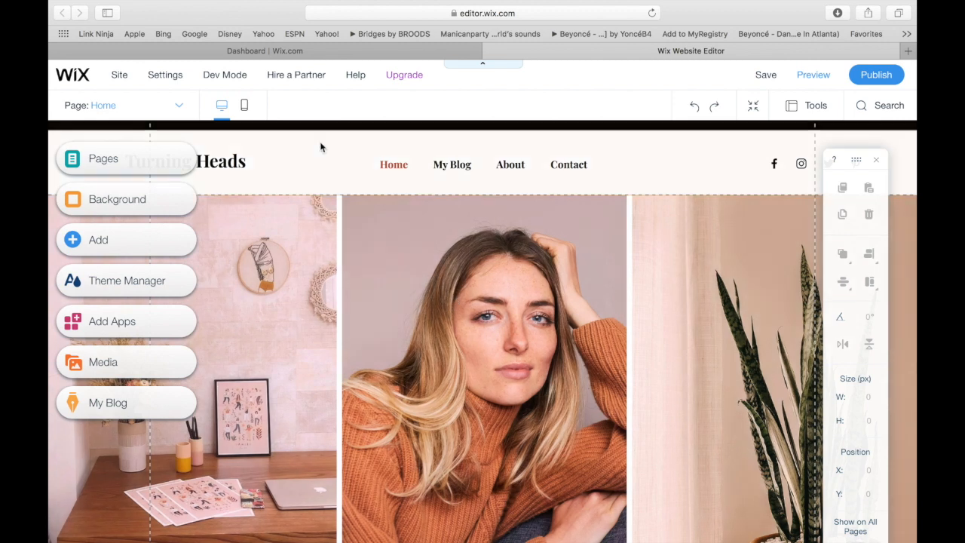
# Replace the Turning Heads title with the creator's name and widen the box to one line.
pyautogui.click(216, 163)
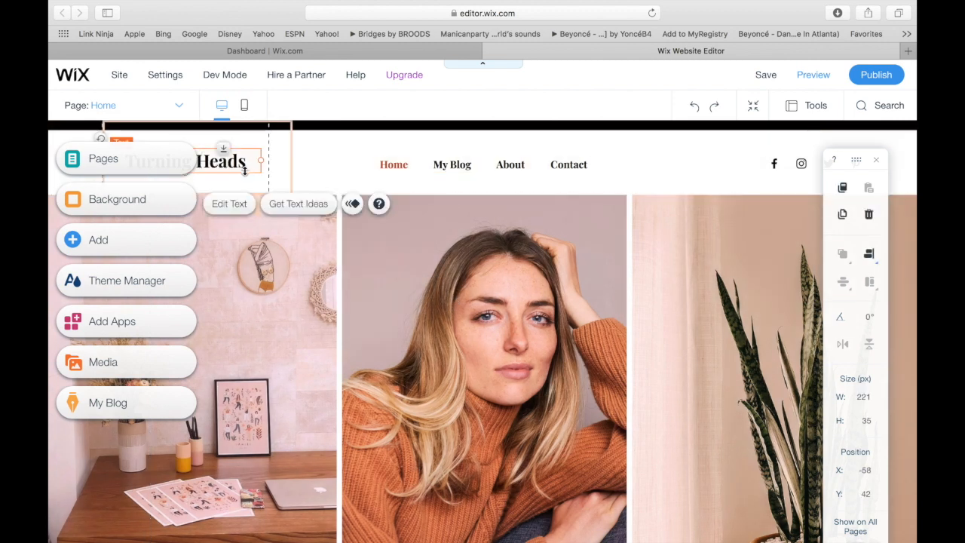
pyautogui.click(230, 203)
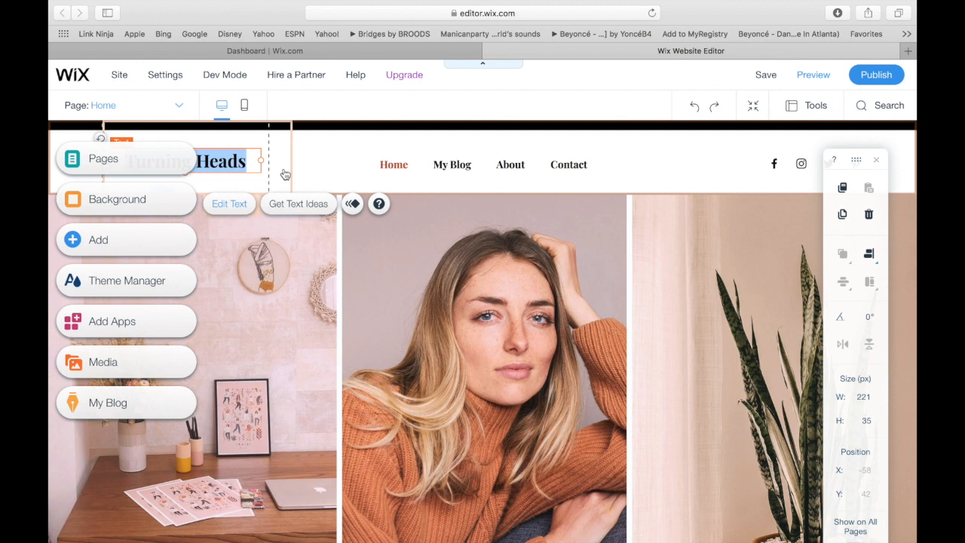
pyautogui.press('BackSpace')
pyautogui.write('Steph')
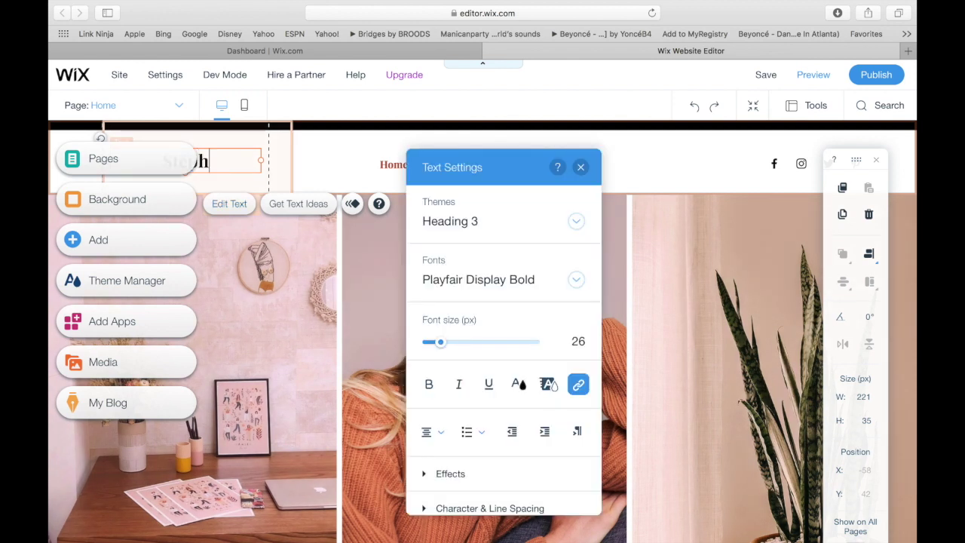
pyautogui.write('anie De')
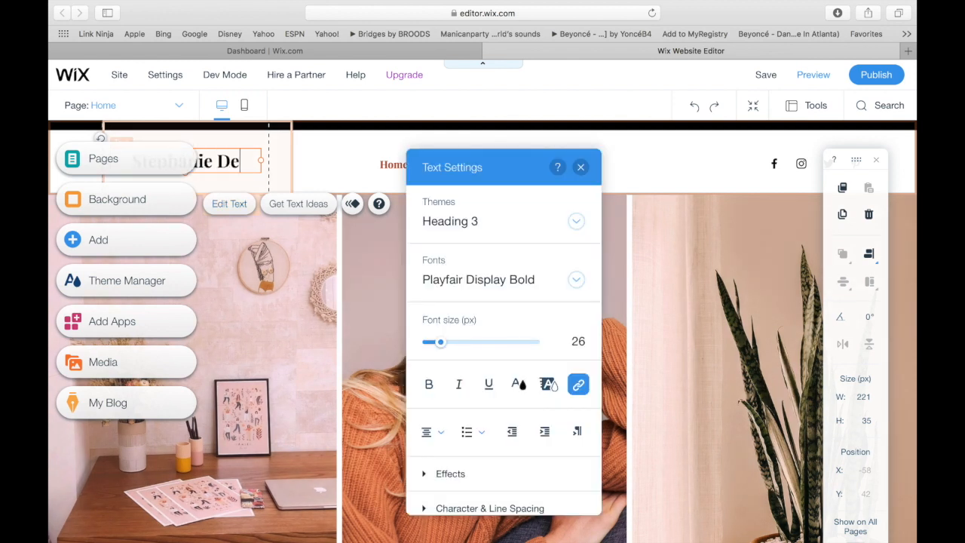
pyautogui.write(' Pne')
pyautogui.press('BackSpace')
pyautogui.press('BackSpace')
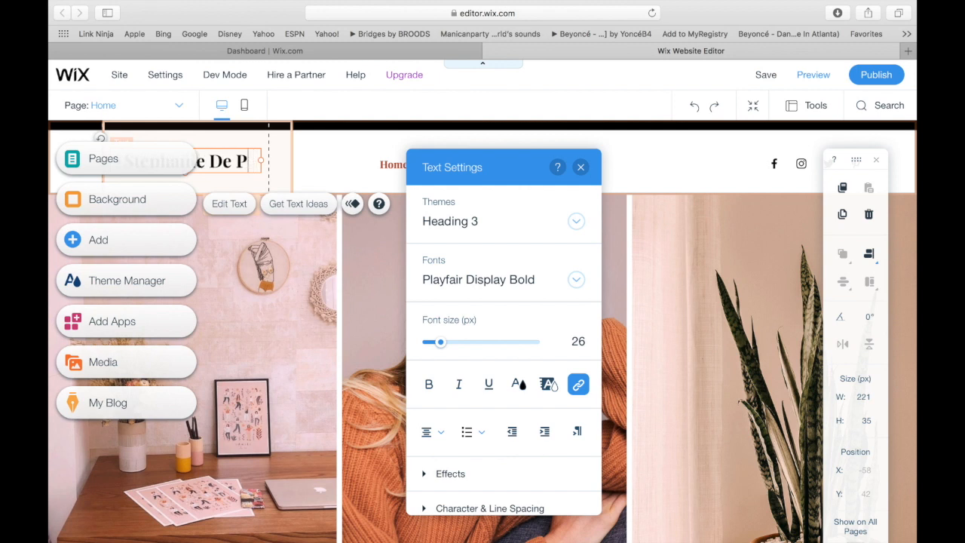
pyautogui.write('ena')
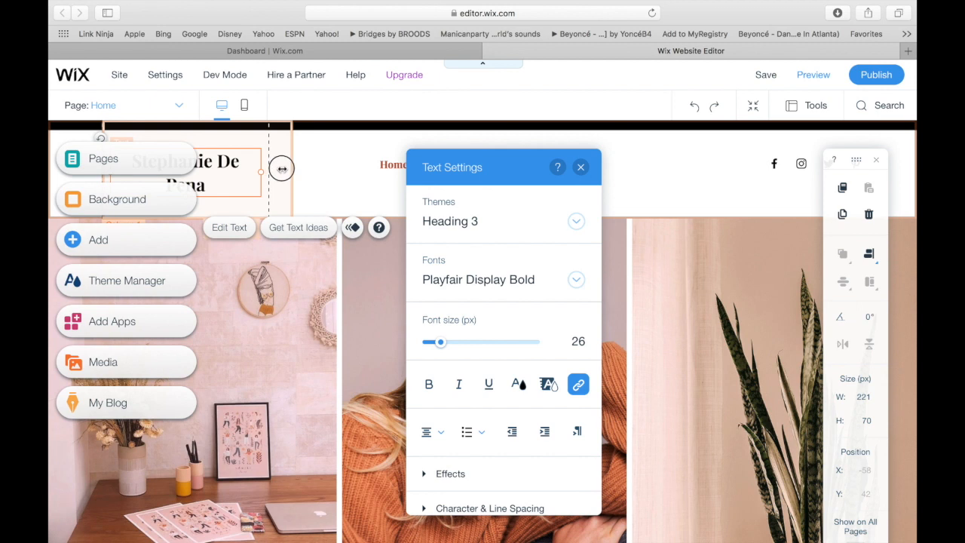
pyautogui.moveTo(262, 173); pyautogui.dragTo(305, 165)
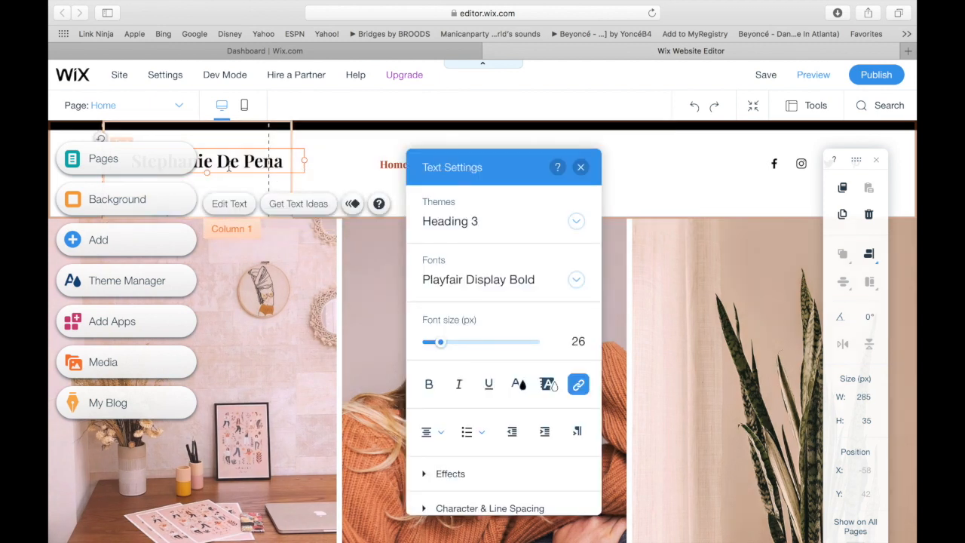
pyautogui.click(325, 152)
# Move the name title slightly left within the header.
pyautogui.click(240, 163)
pyautogui.moveTo(240, 163); pyautogui.dragTo(231, 161)
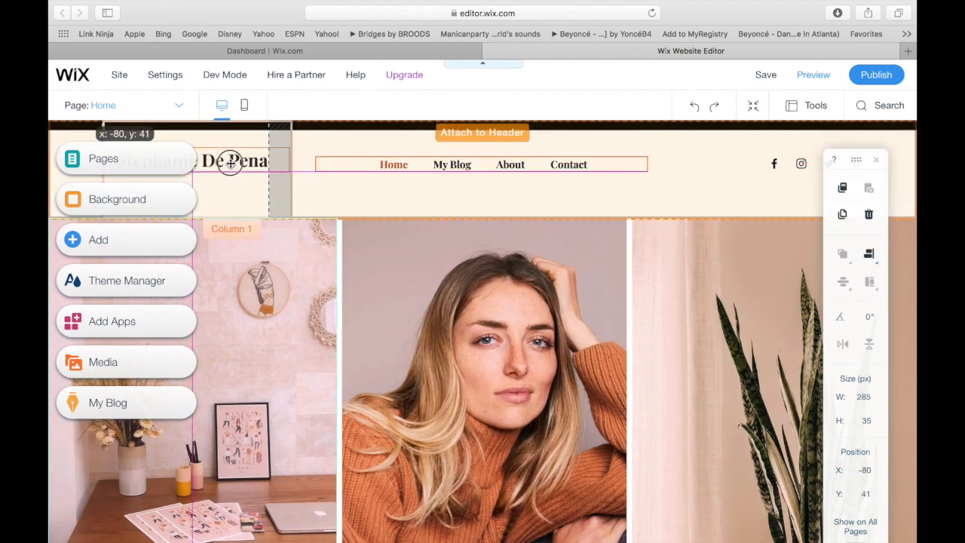
pyautogui.moveTo(231, 161); pyautogui.dragTo(232, 162)
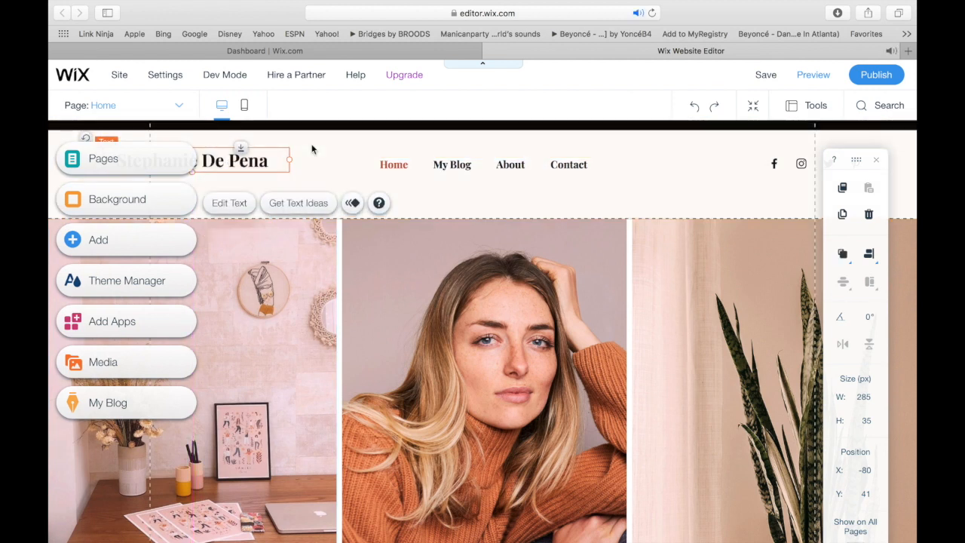
pyautogui.click(313, 149)
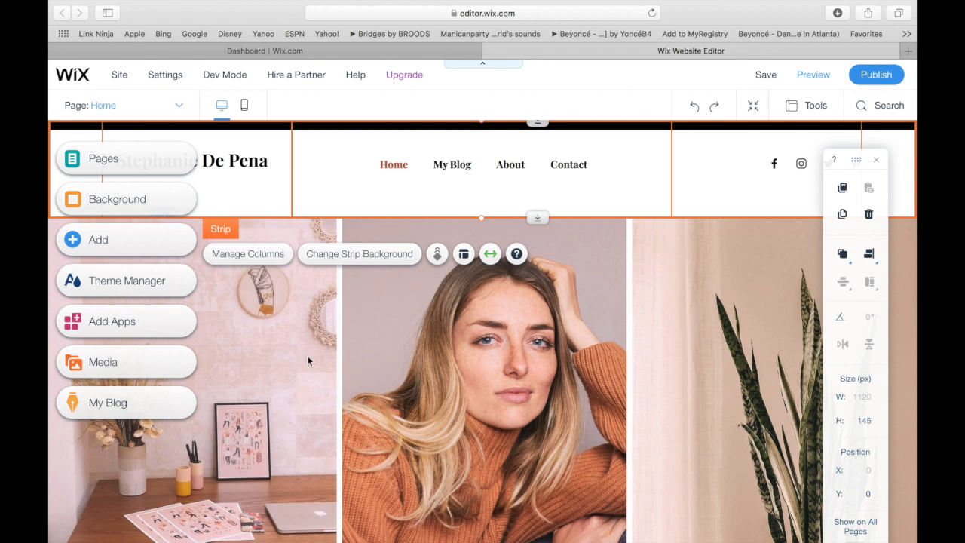
pyautogui.scroll(-4, 315, 374)
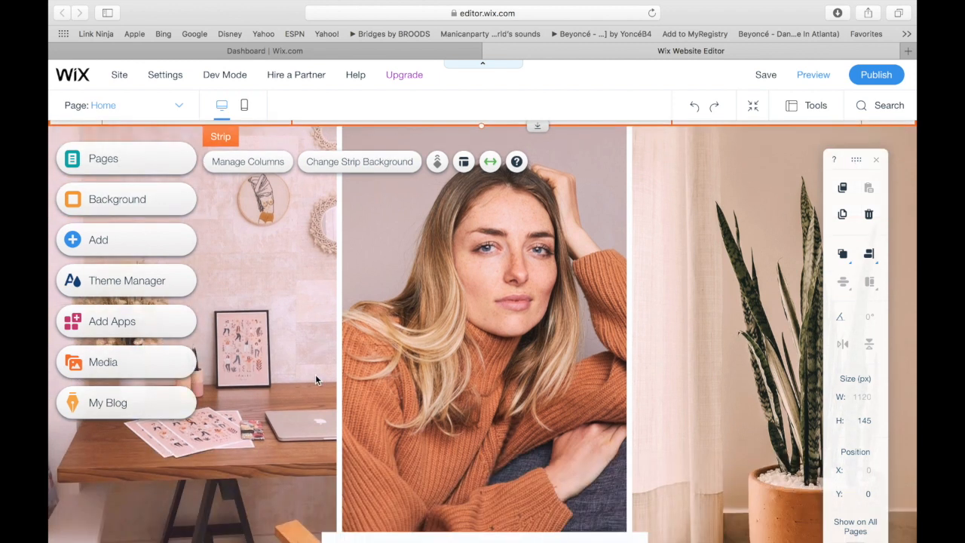
# Swap the middle and left hero columns' background images for the creator's own photos.
pyautogui.click(487, 311)
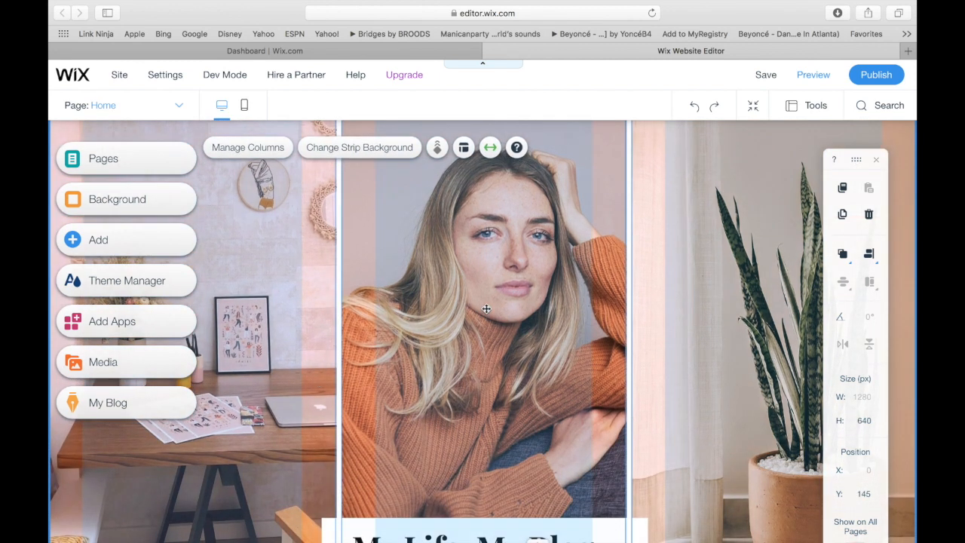
pyautogui.click(426, 264)
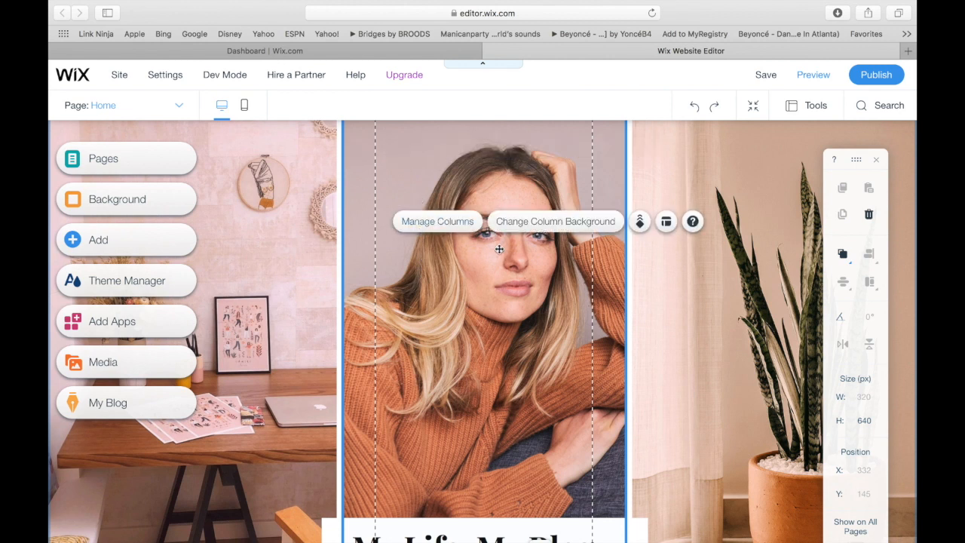
pyautogui.scroll(3, 453, 227)
pyautogui.click(556, 182)
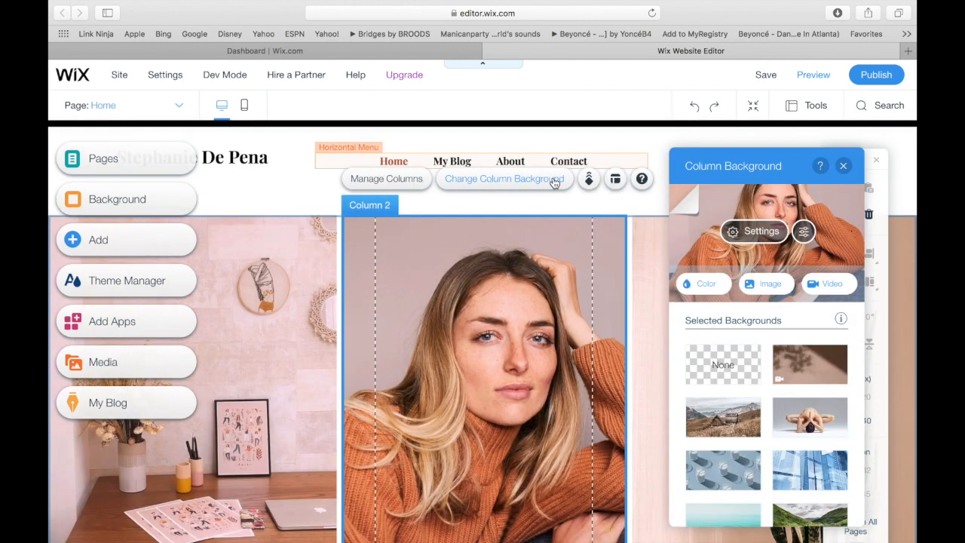
pyautogui.click(775, 284)
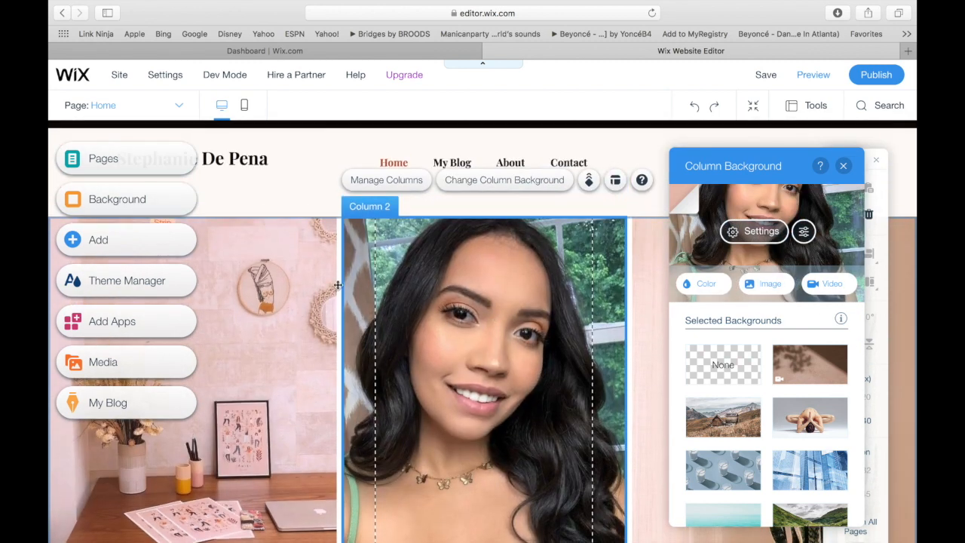
pyautogui.click(268, 275)
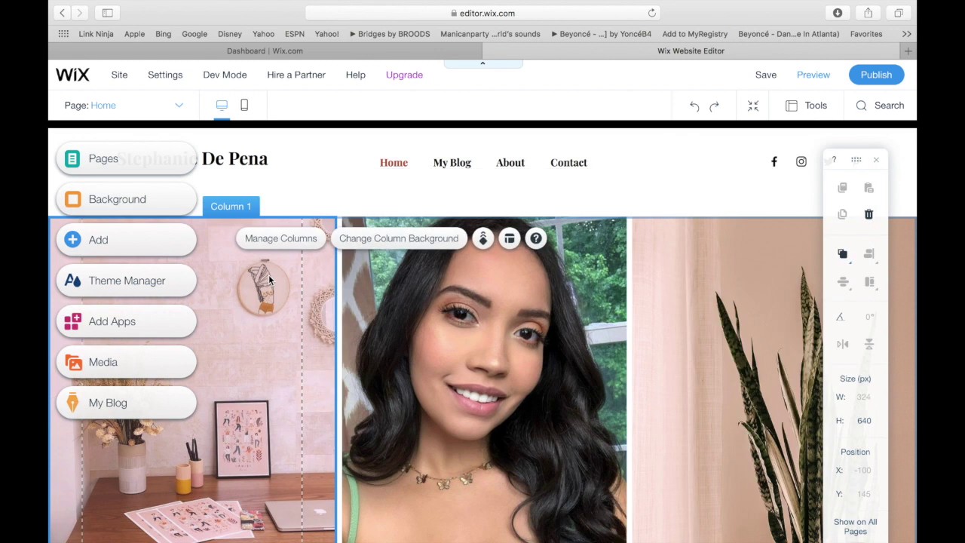
pyautogui.click(398, 238)
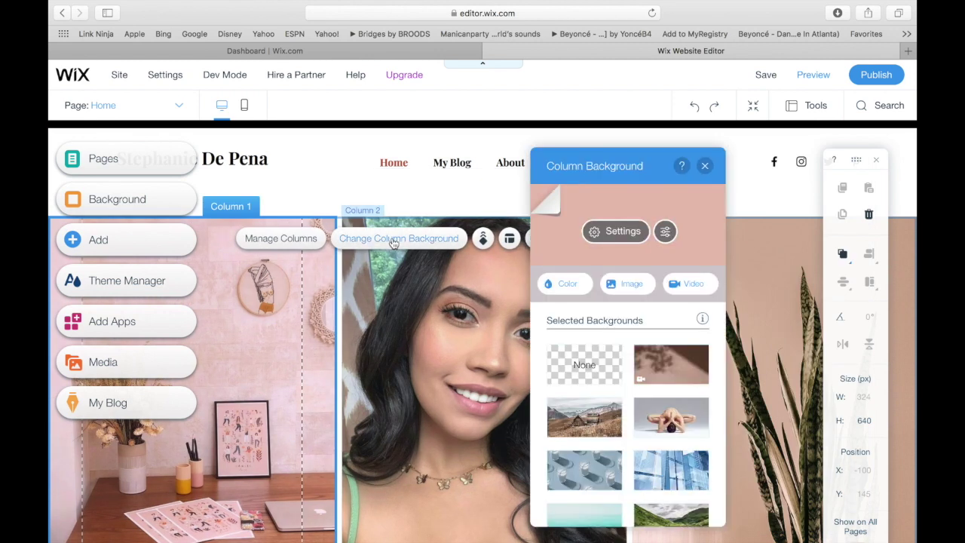
pyautogui.click(632, 284)
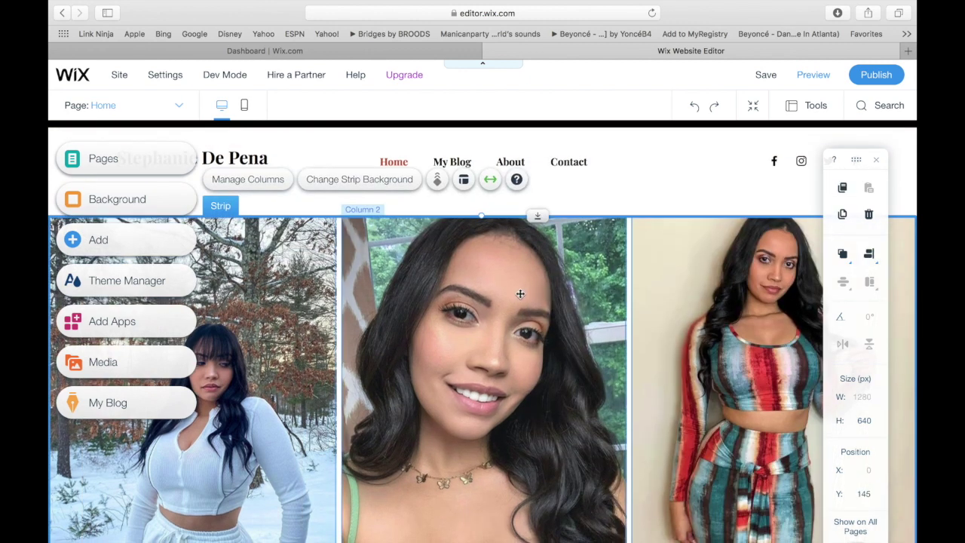
pyautogui.scroll(-5, 519, 294)
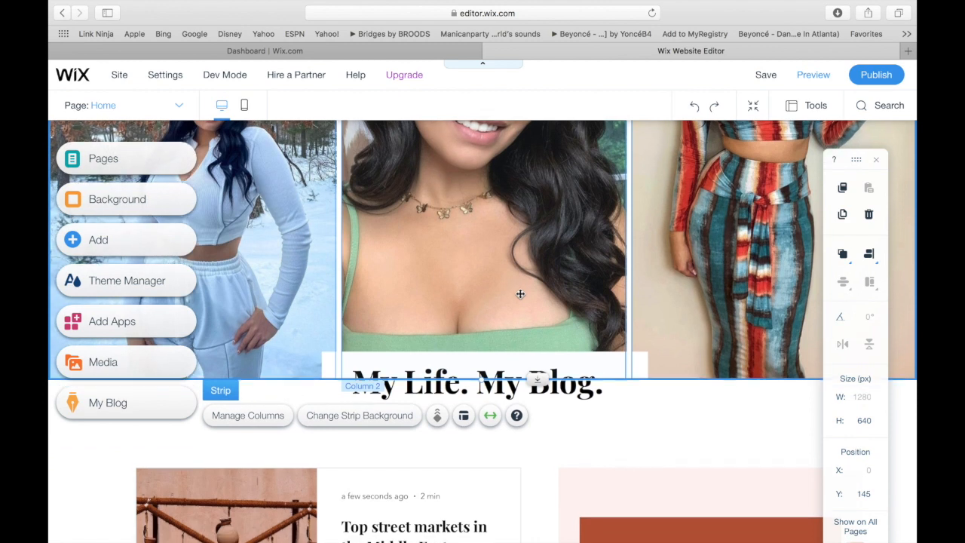
pyautogui.scroll(4, 514, 314)
pyautogui.scroll(2, 514, 314)
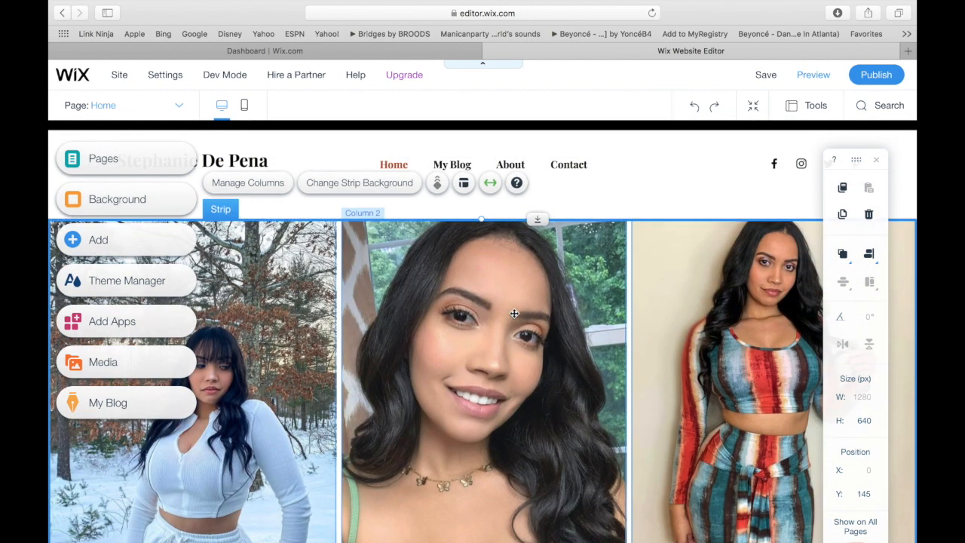
pyautogui.scroll(-4, 515, 314)
pyautogui.scroll(-8, 514, 314)
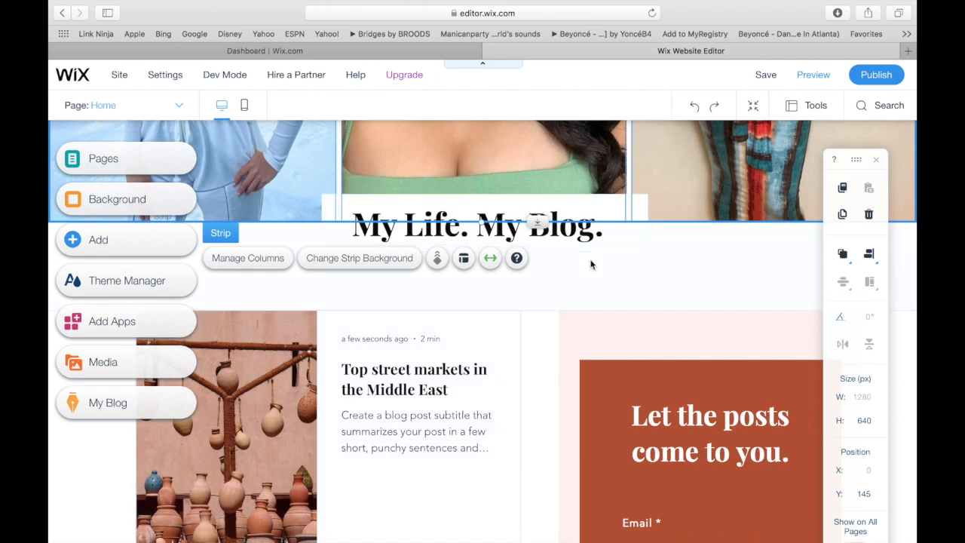
# Rewrite the 'My Life. My Blog.' heading to read 'My Content. My Life.'.
pyautogui.doubleClick(595, 226)
pyautogui.click(595, 227)
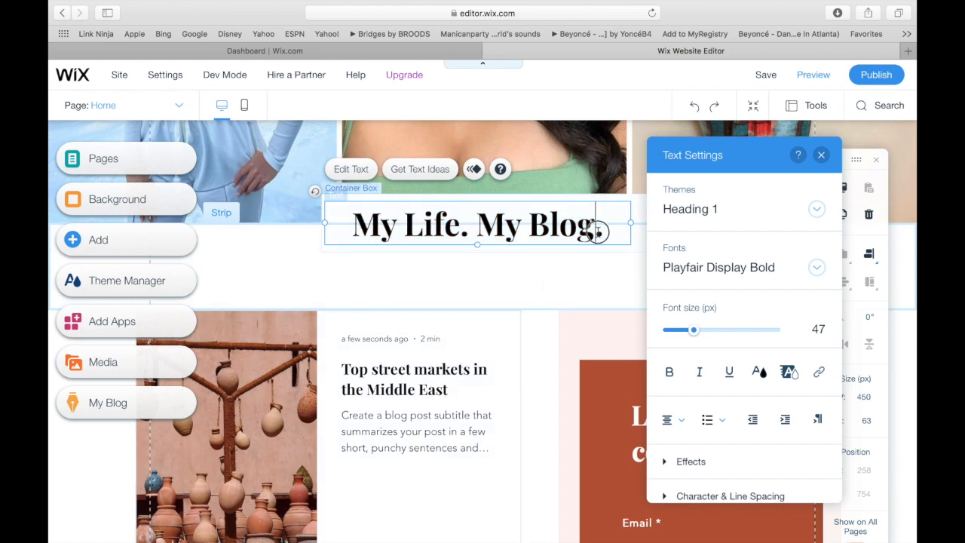
pyautogui.moveTo(596, 226); pyautogui.dragTo(538, 223)
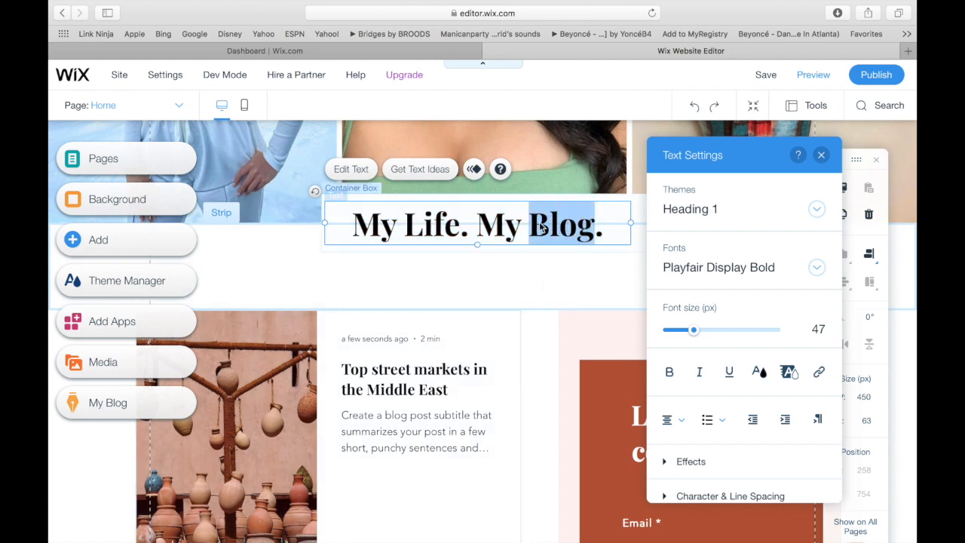
pyautogui.write('C')
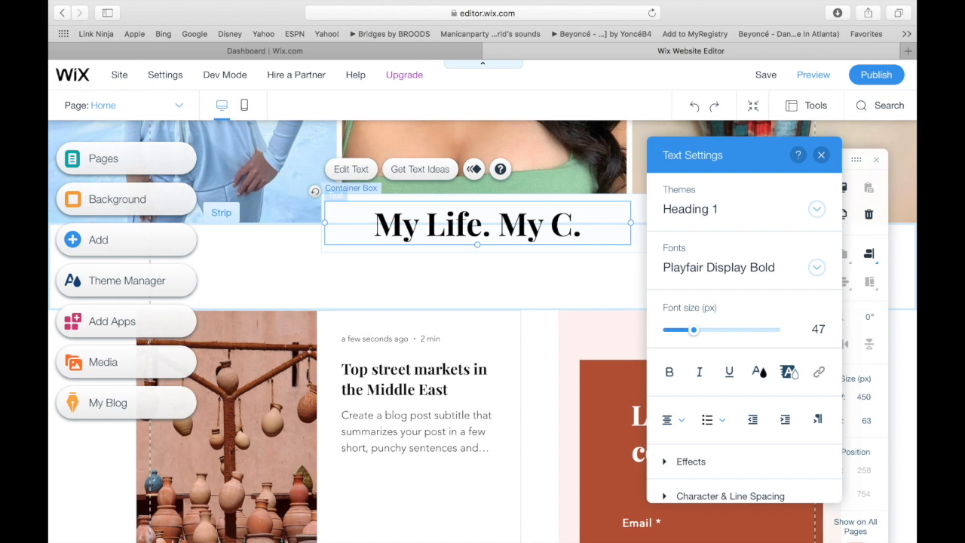
pyautogui.press('BackSpace')
pyautogui.press('BackSpace')
pyautogui.press('BackSpace')
pyautogui.press('BackSpace')
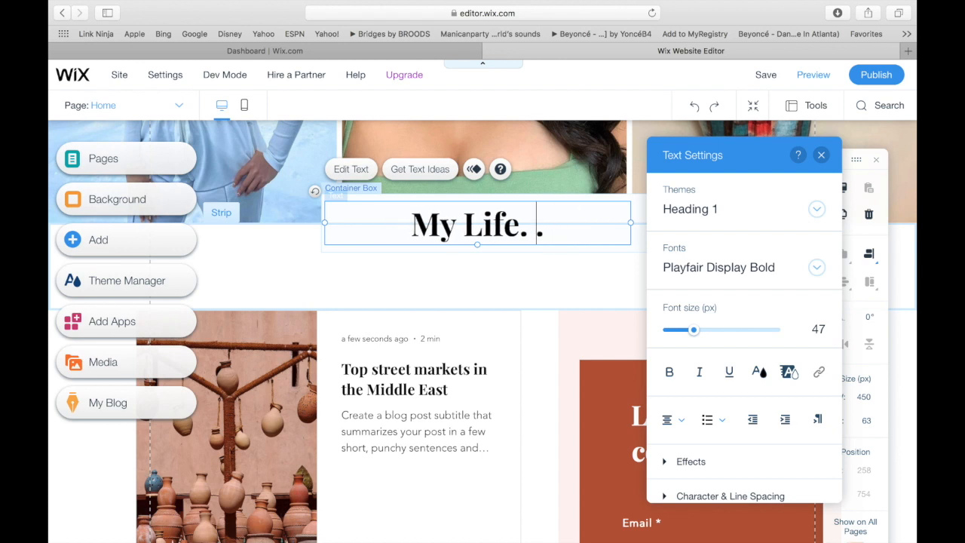
pyautogui.press('BackSpace')
pyautogui.press('BackSpace')
pyautogui.press('BackSpace')
pyautogui.press('BackSpace')
pyautogui.press('BackSpace')
pyautogui.press('BackSpace')
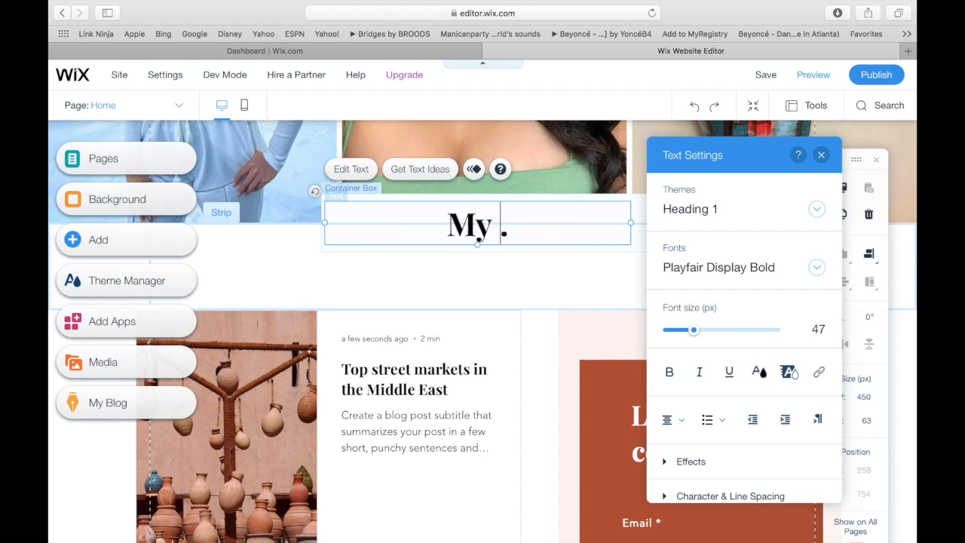
pyautogui.write('Cont')
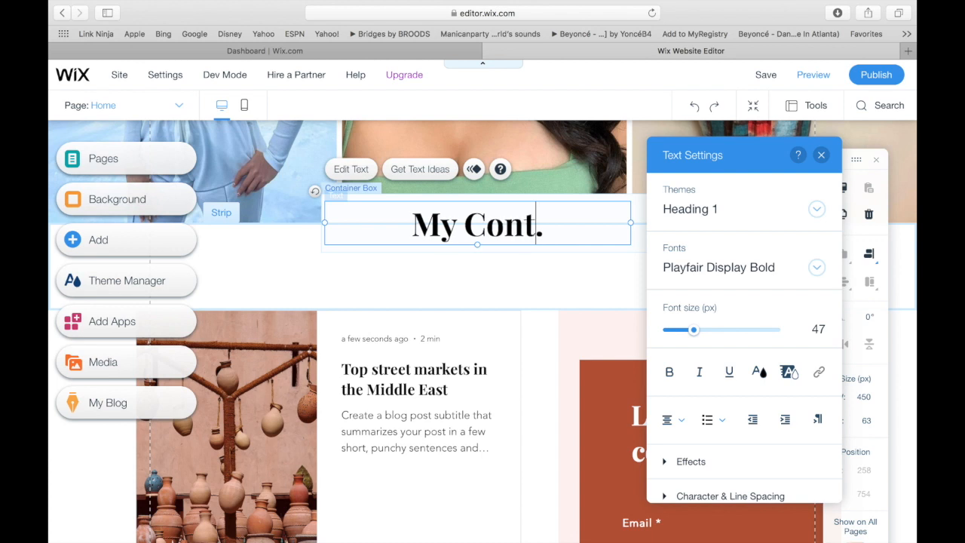
pyautogui.write('wn')
pyautogui.press('BackSpace')
pyautogui.press('BackSpace')
pyautogui.write('ent')
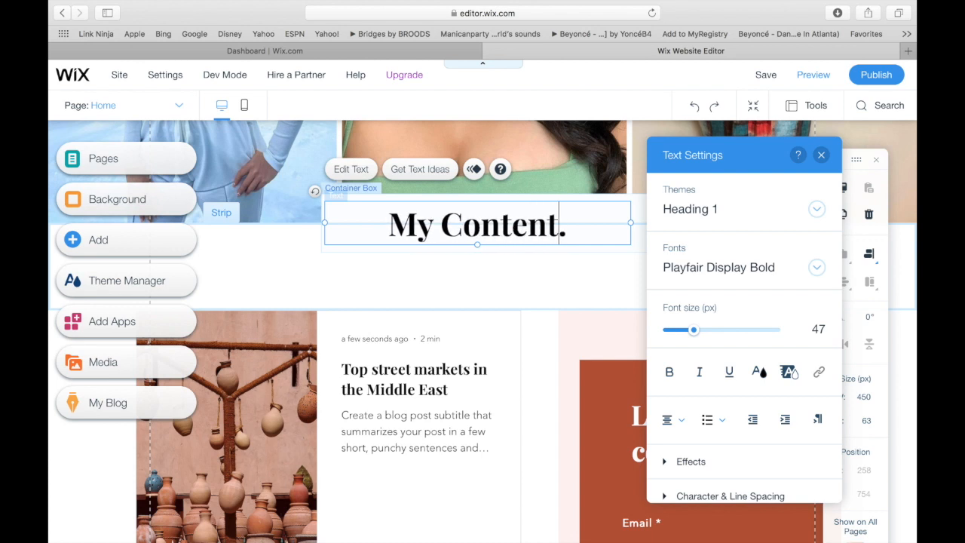
pyautogui.press('BackSpace')
pyautogui.write('N')
pyautogui.press('BackSpace')
pyautogui.press('BackSpace')
pyautogui.write('M')
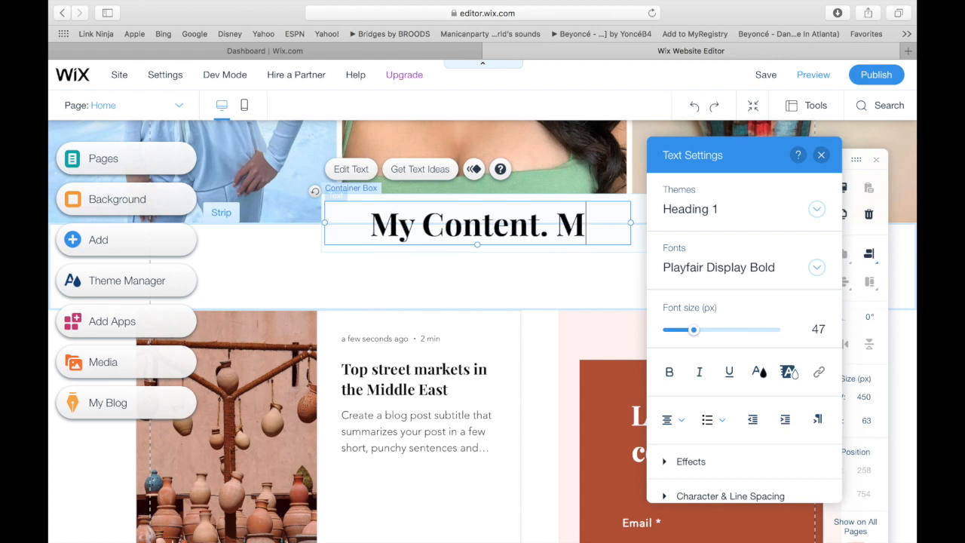
pyautogui.write('y Lif')
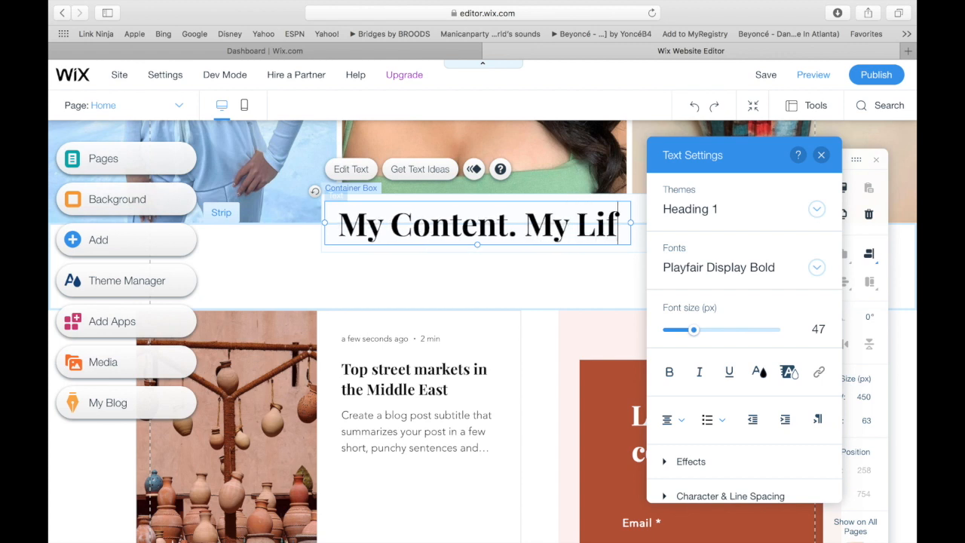
pyautogui.write('e.')
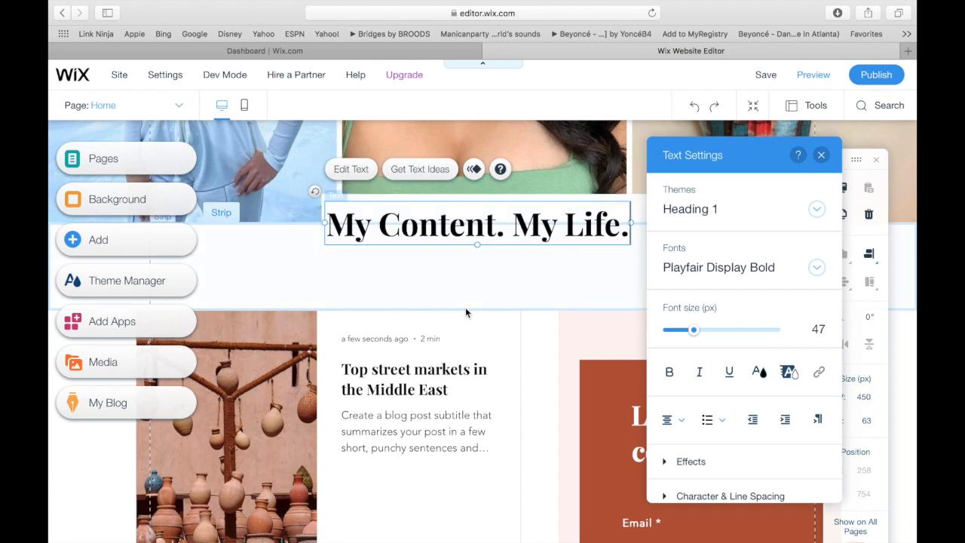
pyautogui.click(463, 287)
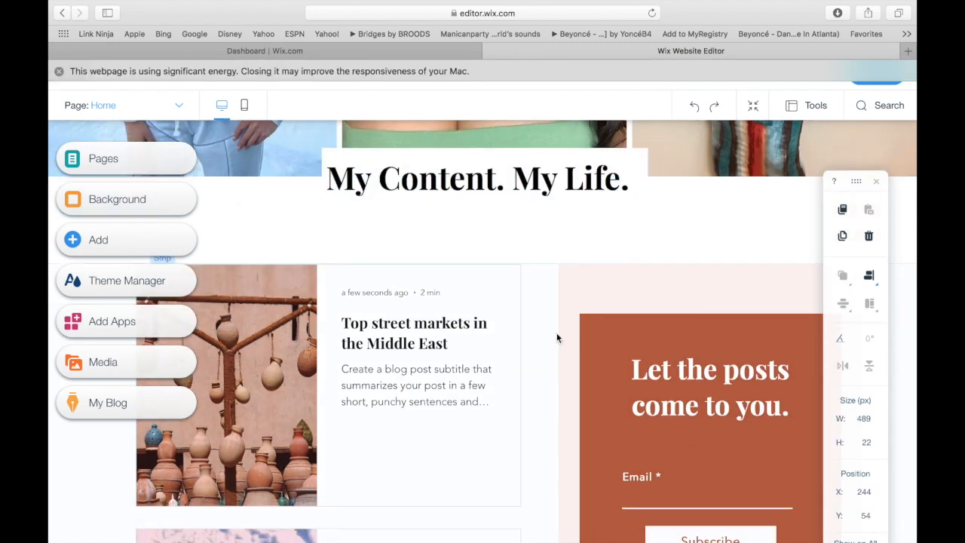
pyautogui.scroll(-5, 459, 266)
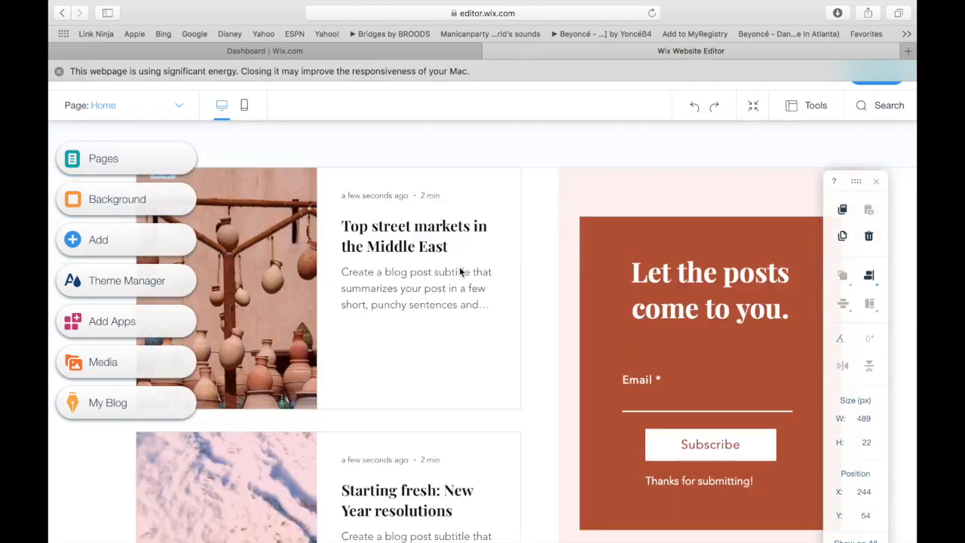
pyautogui.scroll(-5, 459, 266)
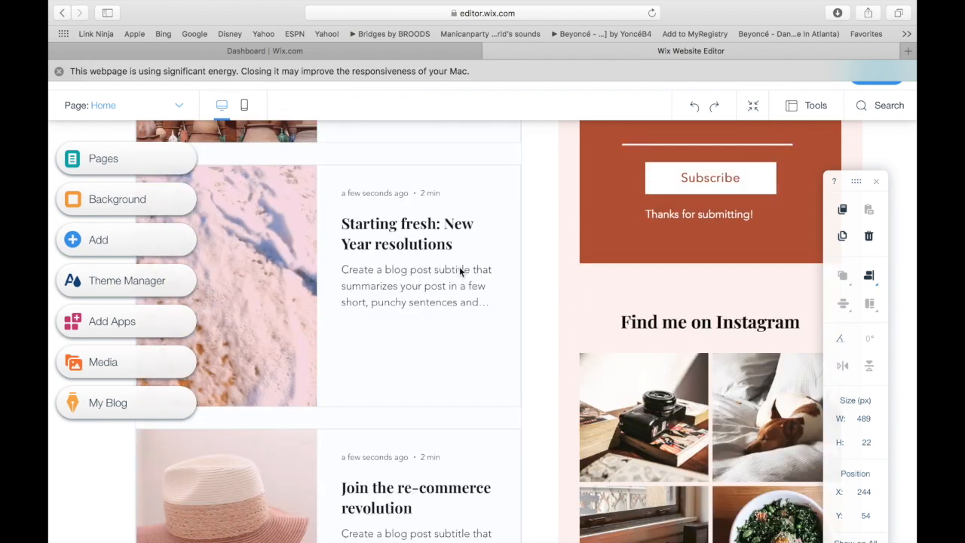
pyautogui.scroll(-5, 459, 267)
pyautogui.scroll(-5, 459, 266)
pyautogui.scroll(10, 459, 266)
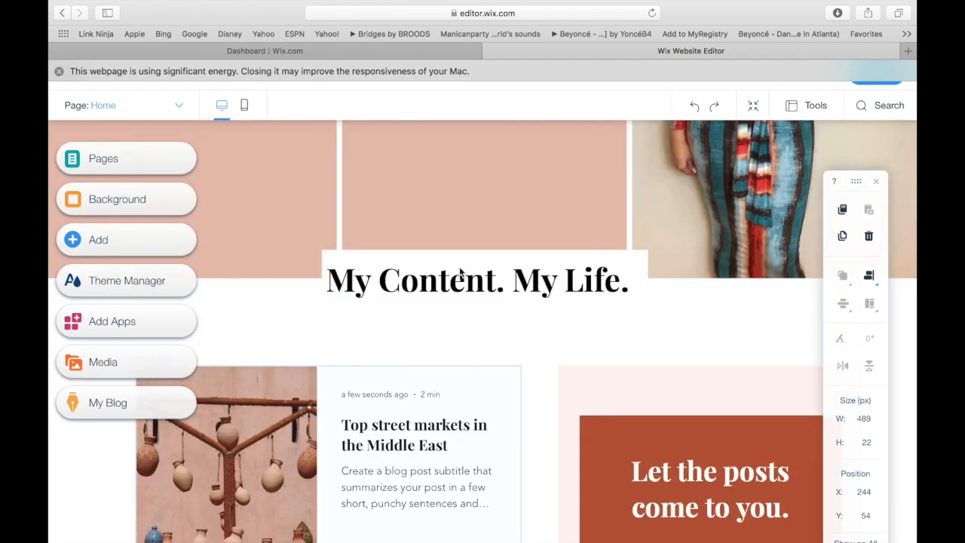
pyautogui.scroll(10, 460, 266)
pyautogui.scroll(-3, 459, 266)
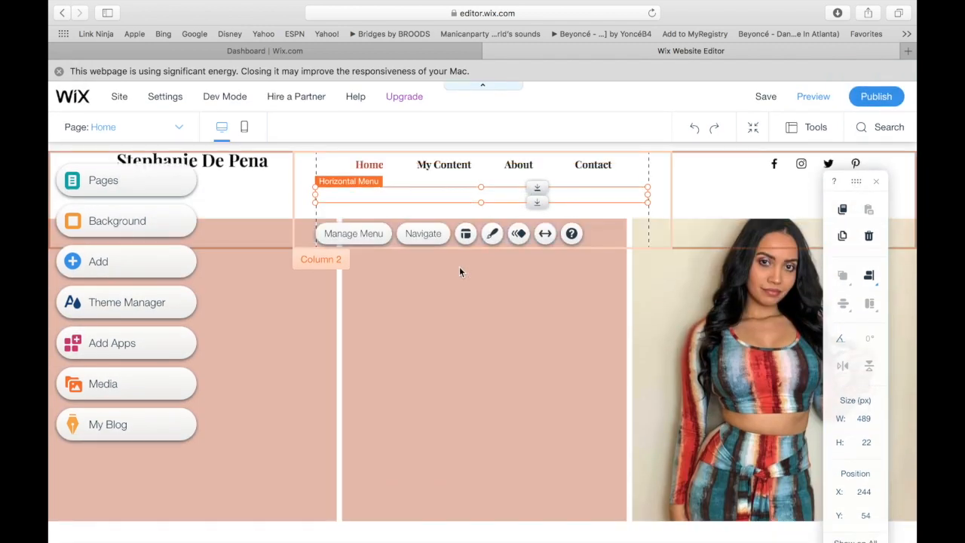
pyautogui.scroll(-3, 459, 266)
pyautogui.scroll(-3, 418, 368)
pyautogui.scroll(-3, 419, 368)
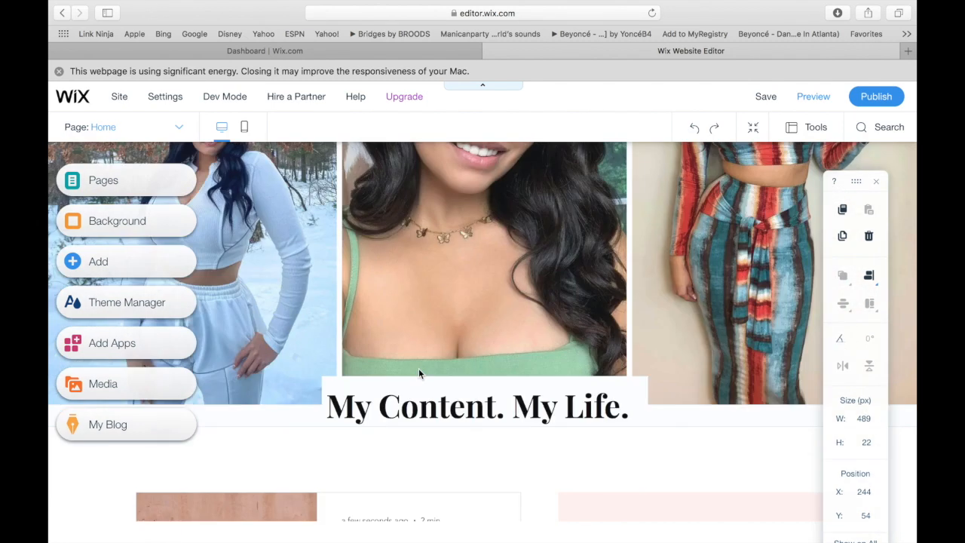
pyautogui.scroll(-3, 418, 368)
# Add a Video Player and position it at the top of the left column.
pyautogui.click(159, 273)
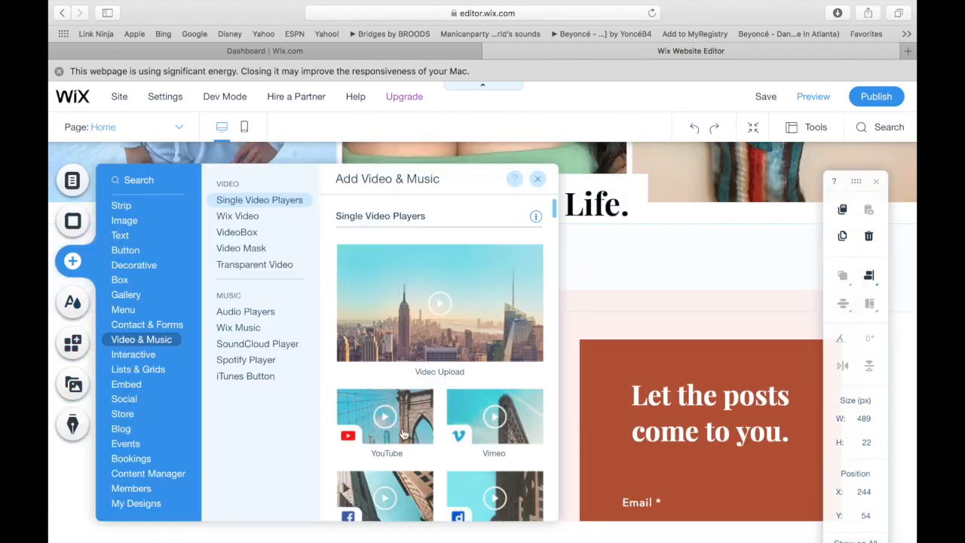
pyautogui.scroll(-3, 400, 428)
pyautogui.press('Escape')
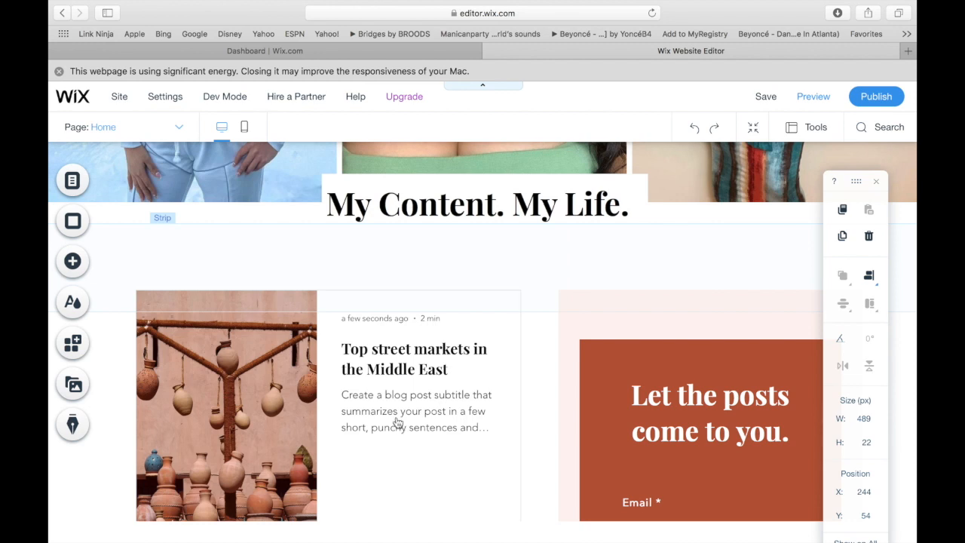
pyautogui.click(366, 364)
pyautogui.click(347, 302)
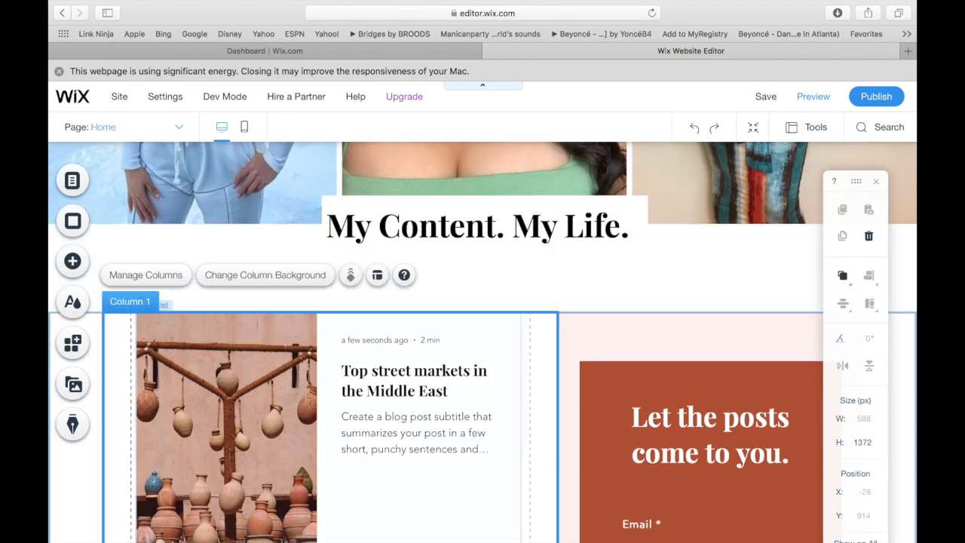
pyautogui.click(540, 285)
pyautogui.moveTo(540, 285)
pyautogui.mouseDown()
pyautogui.moveTo(408, 344)
pyautogui.moveTo(377, 347)
pyautogui.mouseUp()
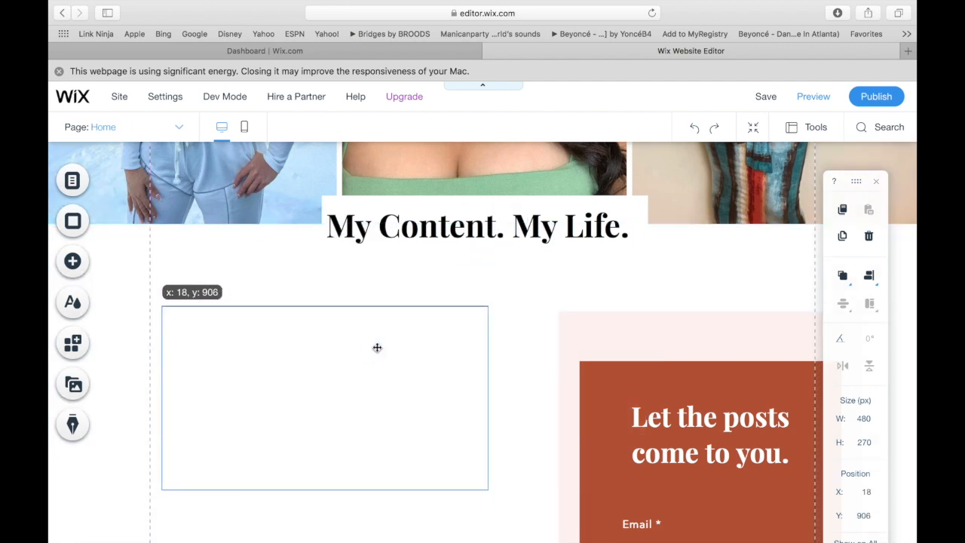
pyautogui.moveTo(377, 346); pyautogui.dragTo(377, 347)
# Point the player at the How to Create an Ecommerce Website YouTube URL.
pyautogui.click(200, 274)
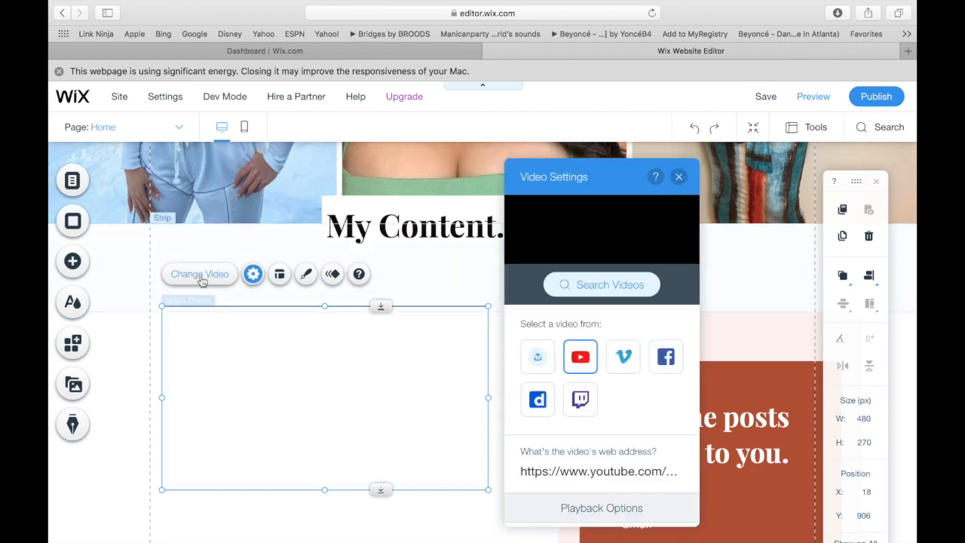
pyautogui.click(575, 472)
pyautogui.scroll(-3, 602, 377)
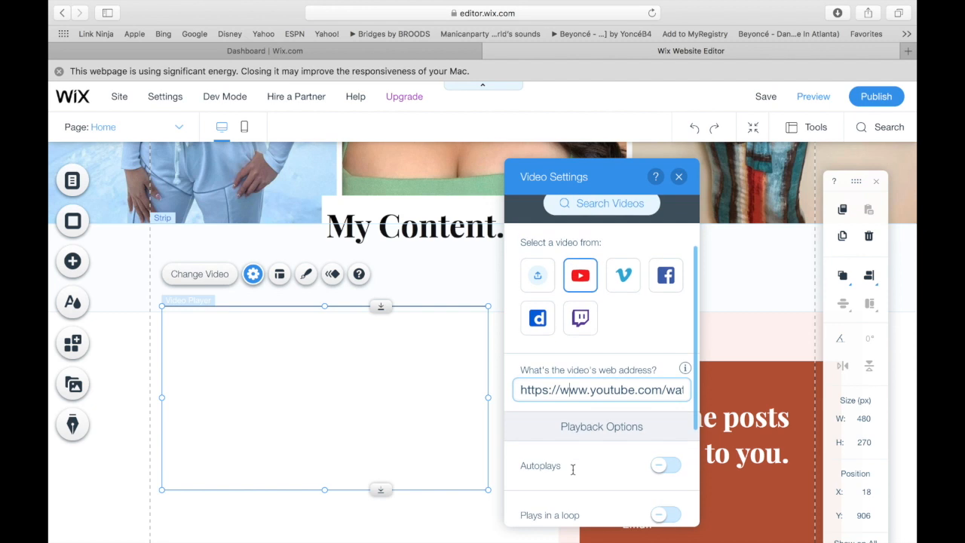
pyautogui.press('Return')
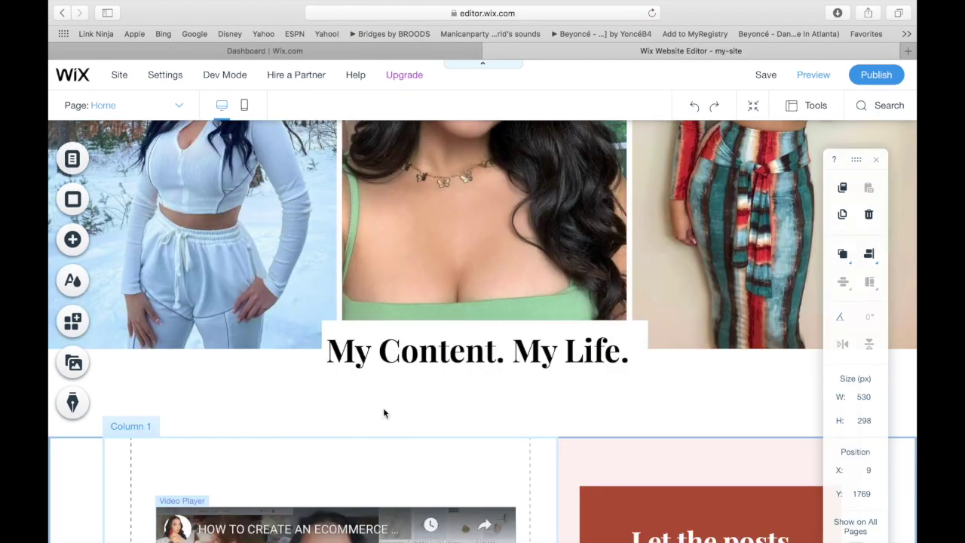
pyautogui.scroll(-5, 383, 407)
pyautogui.scroll(-4, 383, 407)
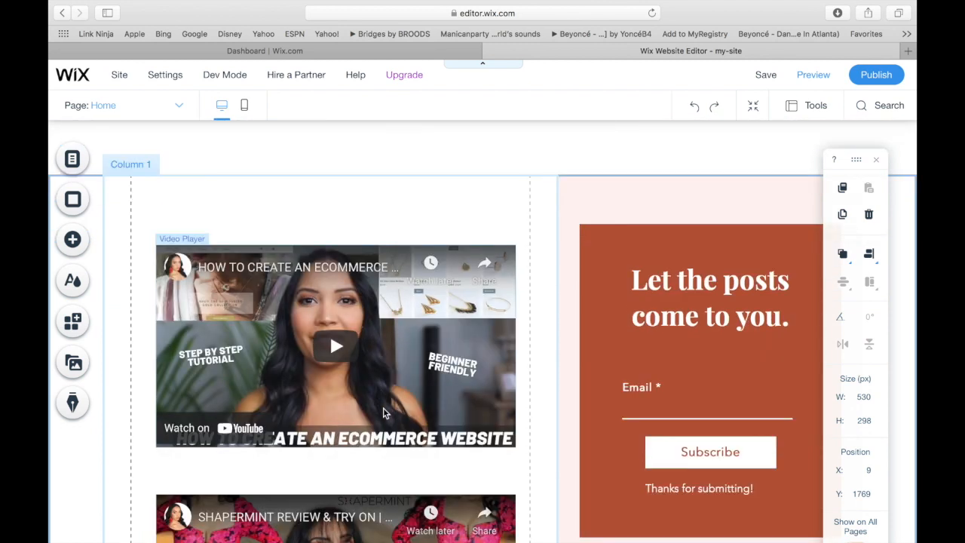
pyautogui.scroll(-4, 383, 407)
pyautogui.scroll(-4, 383, 408)
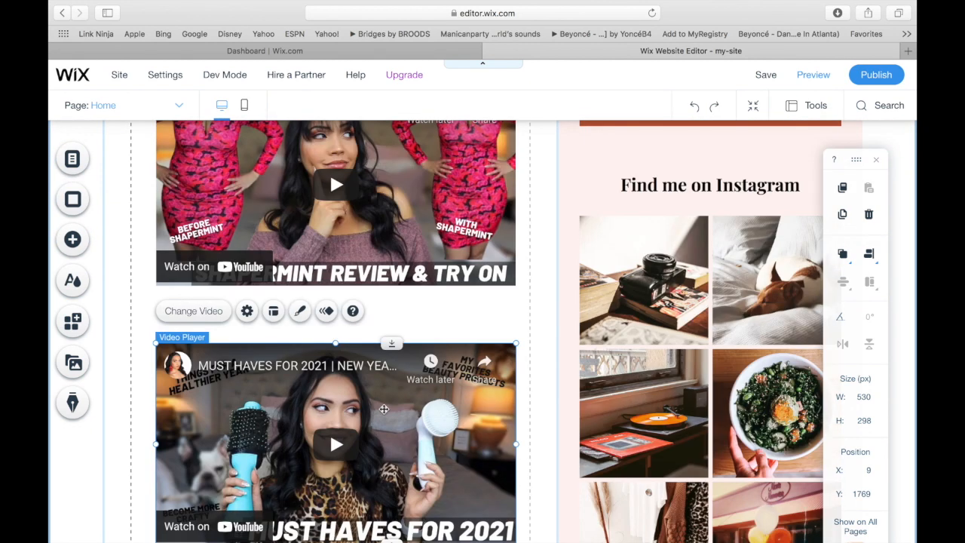
pyautogui.scroll(4, 383, 410)
pyautogui.scroll(4, 383, 410)
pyautogui.scroll(4, 383, 409)
pyautogui.scroll(1, 383, 409)
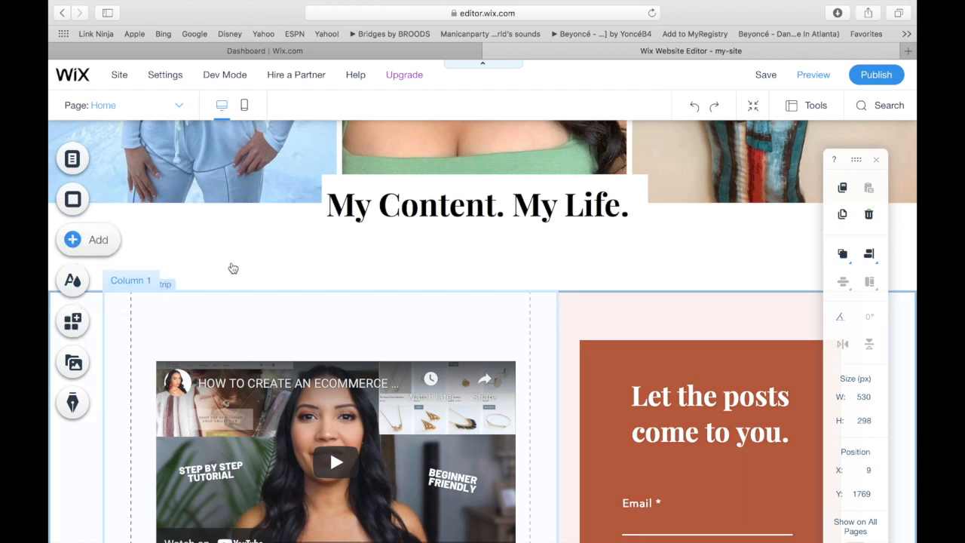
# Place a Heading 1 for the YouTube channel above the first video, then select MORE VIDEOS.
pyautogui.click(73, 239)
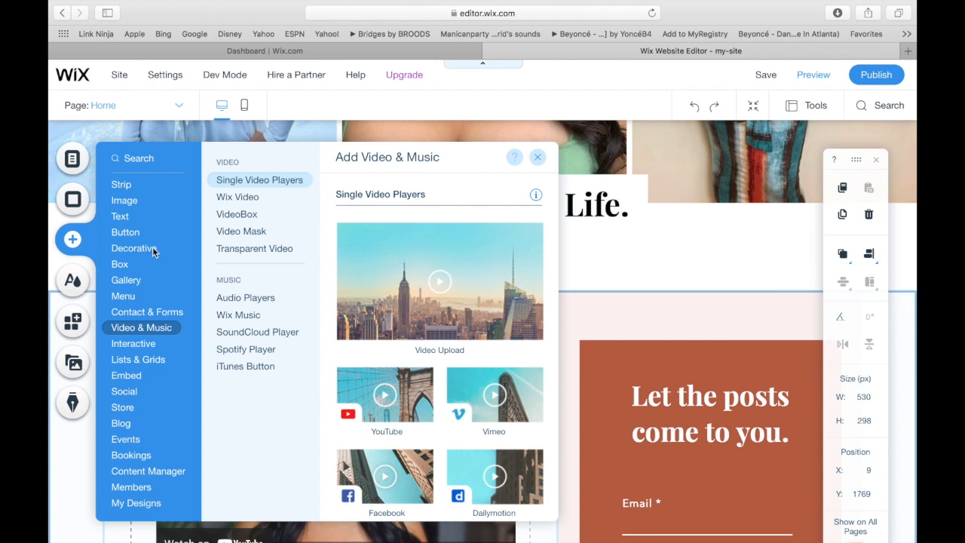
pyautogui.click(120, 216)
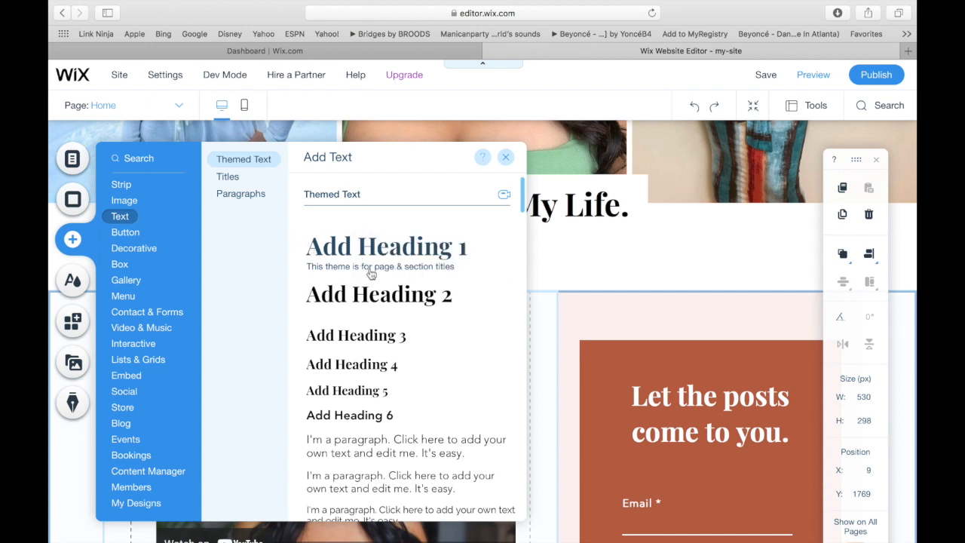
pyautogui.moveTo(371, 256); pyautogui.dragTo(452, 332)
pyautogui.scroll(-5, 329, 422)
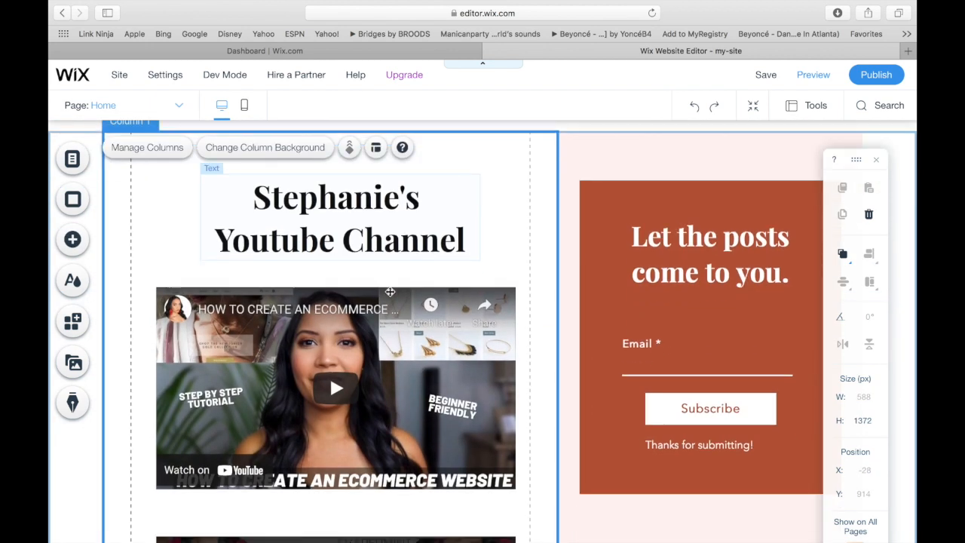
pyautogui.scroll(-4, 390, 291)
pyautogui.scroll(-4, 390, 291)
pyautogui.scroll(-4, 390, 291)
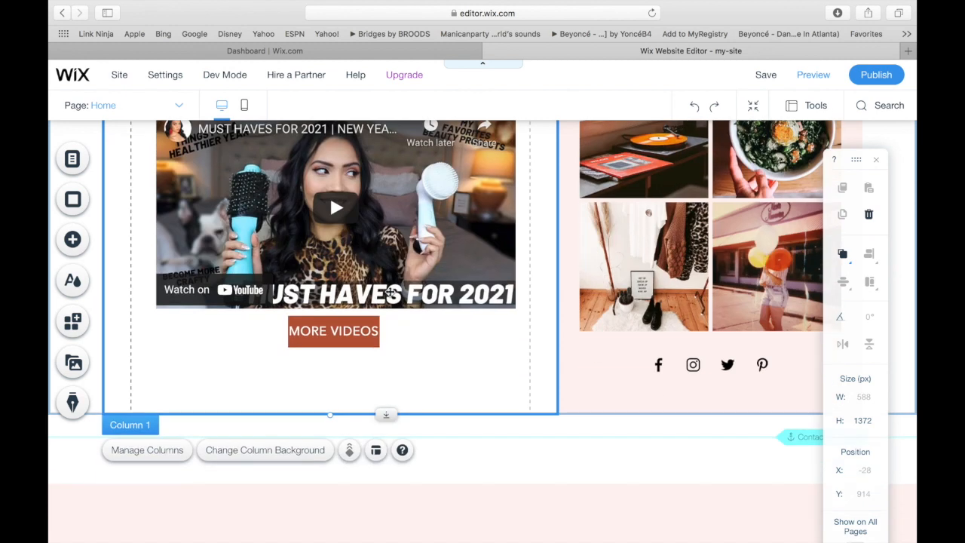
pyautogui.click(347, 339)
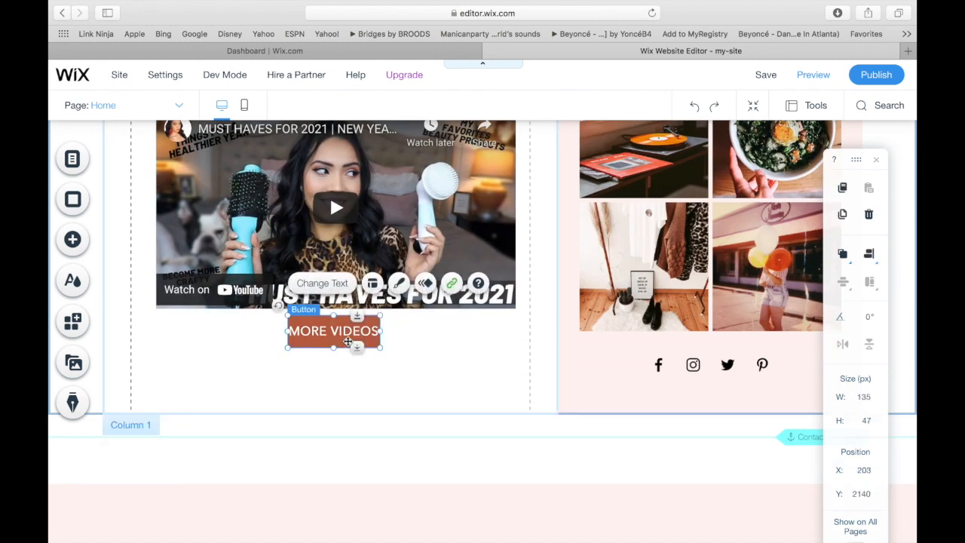
# Nudge MORE VIDEOS lower and link it to youtube.com/sweatbysteph in the current window.
pyautogui.moveTo(348, 341); pyautogui.dragTo(347, 357)
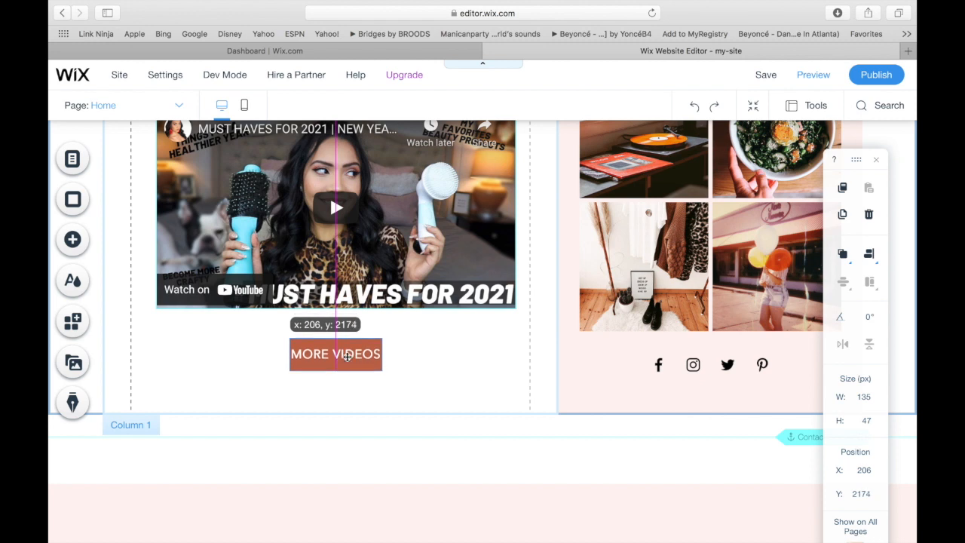
pyautogui.moveTo(348, 356); pyautogui.dragTo(347, 358)
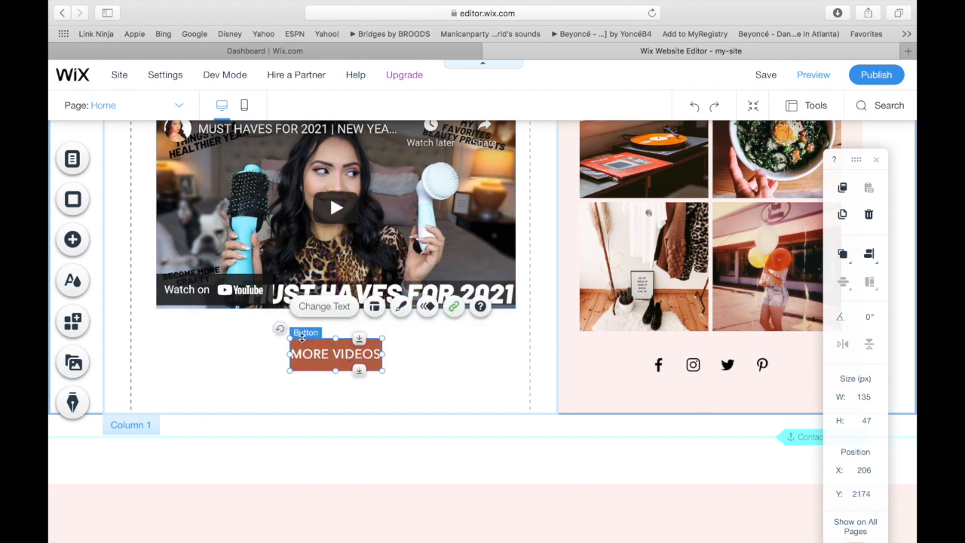
pyautogui.click(313, 308)
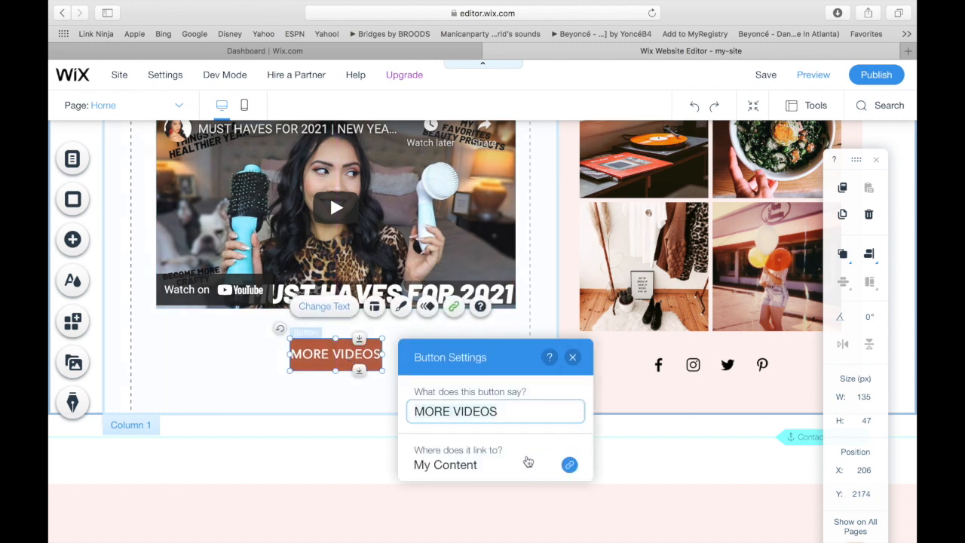
pyautogui.click(569, 466)
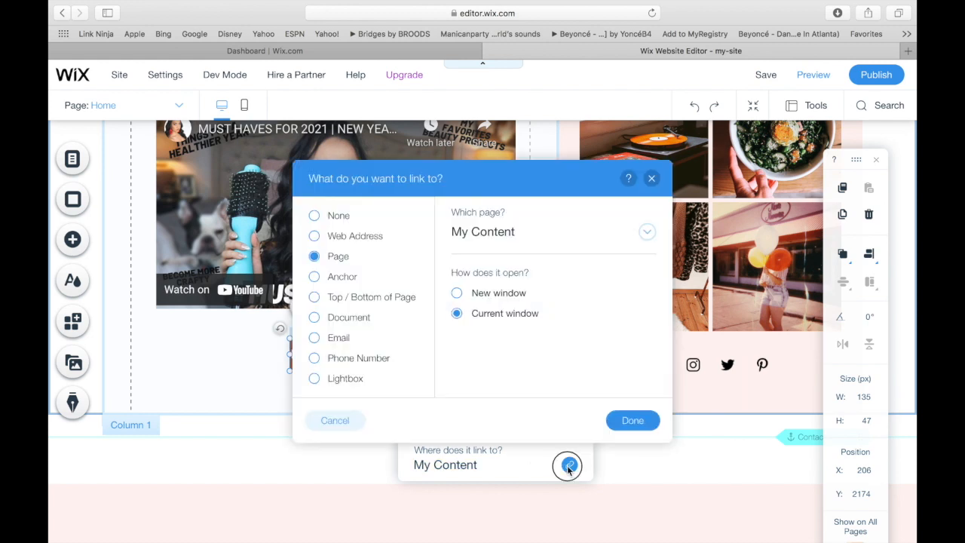
pyautogui.click(569, 466)
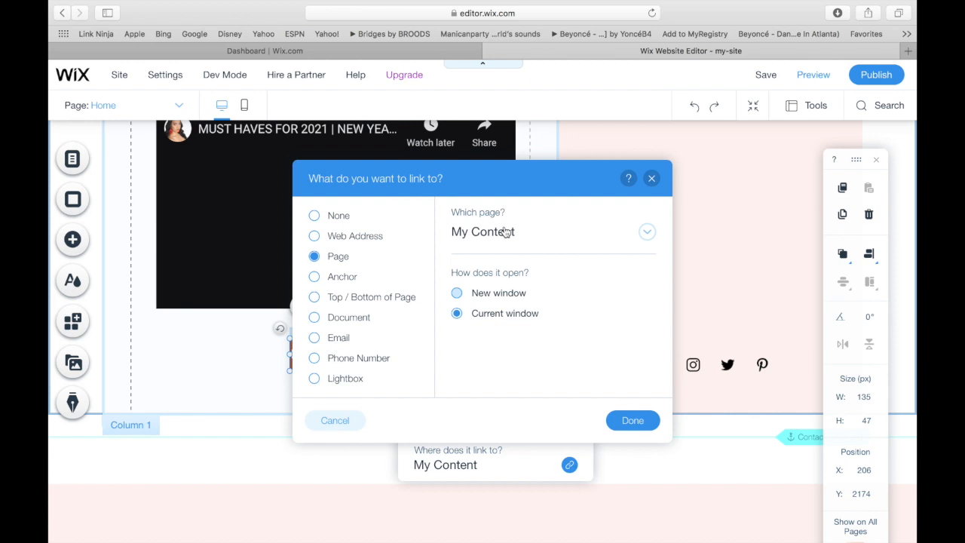
pyautogui.click(356, 237)
pyautogui.click(484, 233)
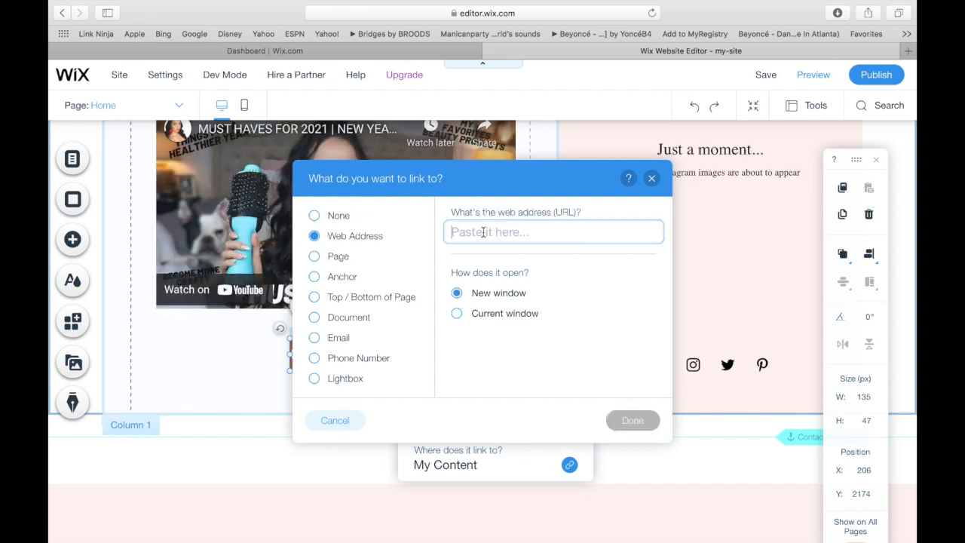
pyautogui.write('yout')
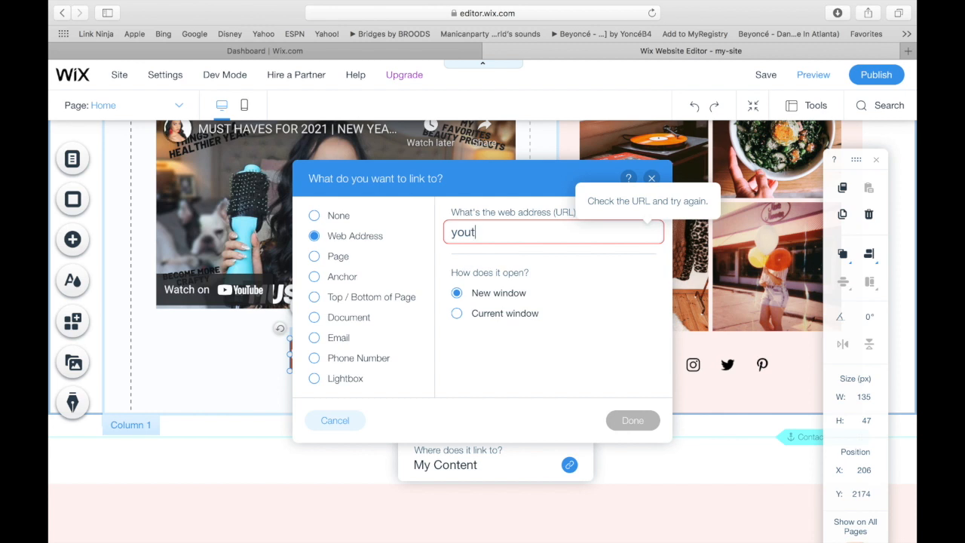
pyautogui.write('ube.com/sweatbysteph')
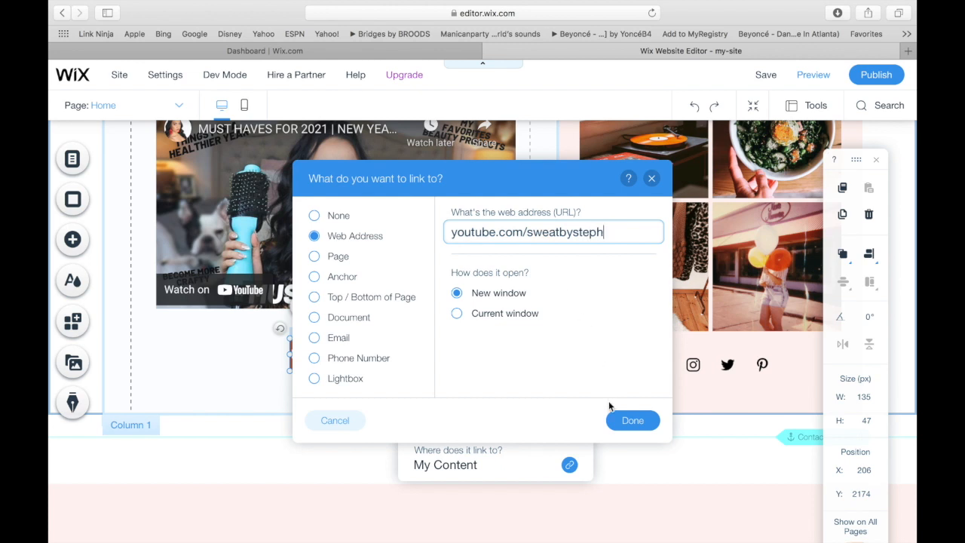
pyautogui.click(457, 313)
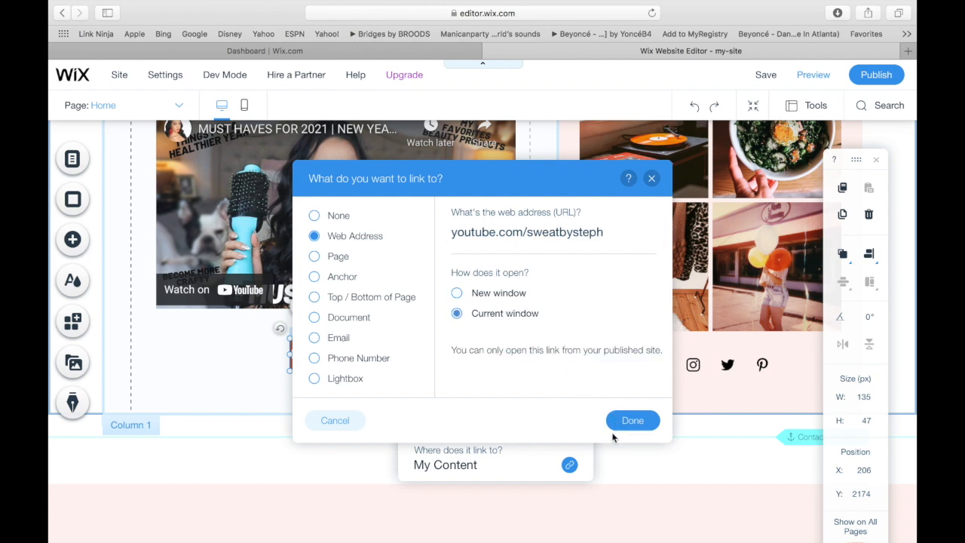
pyautogui.click(634, 420)
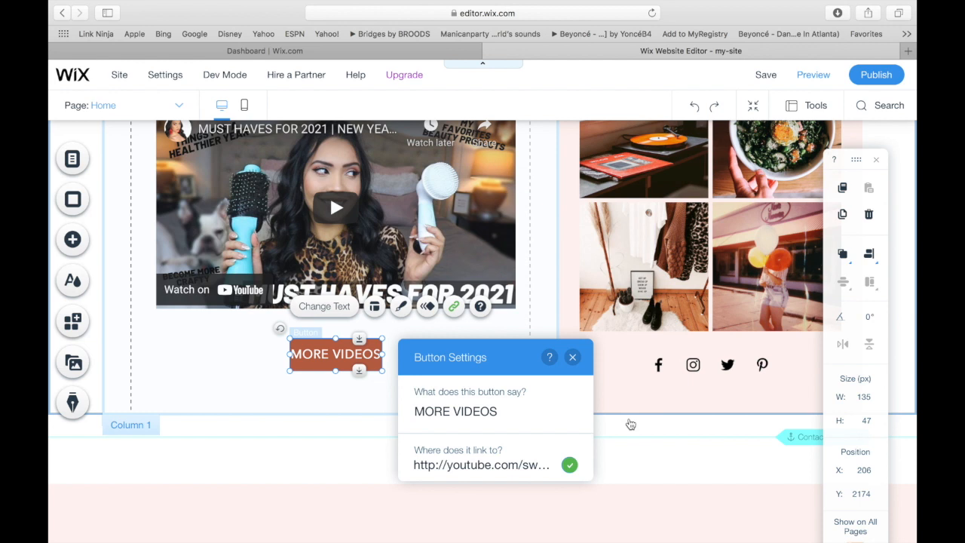
pyautogui.click(221, 375)
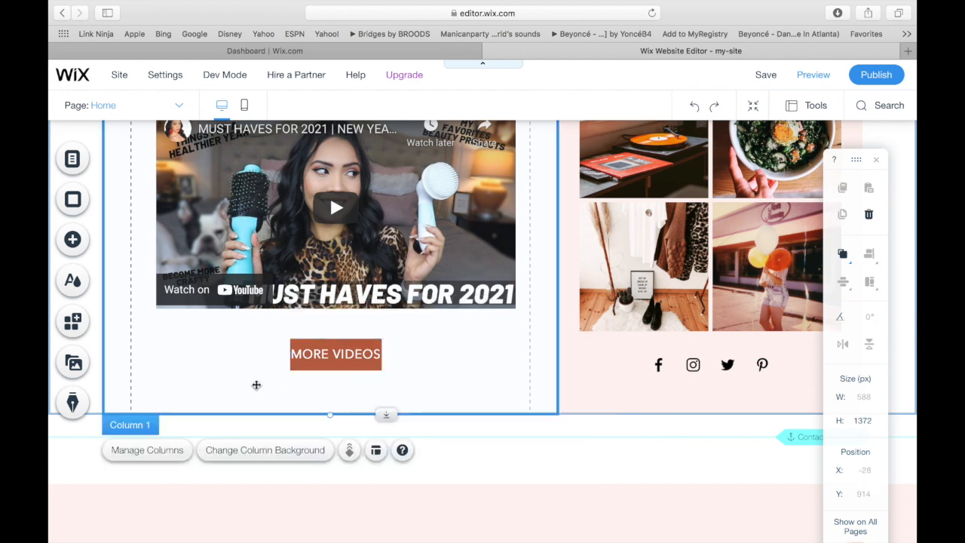
pyautogui.scroll(8, 257, 386)
pyautogui.scroll(4, 257, 385)
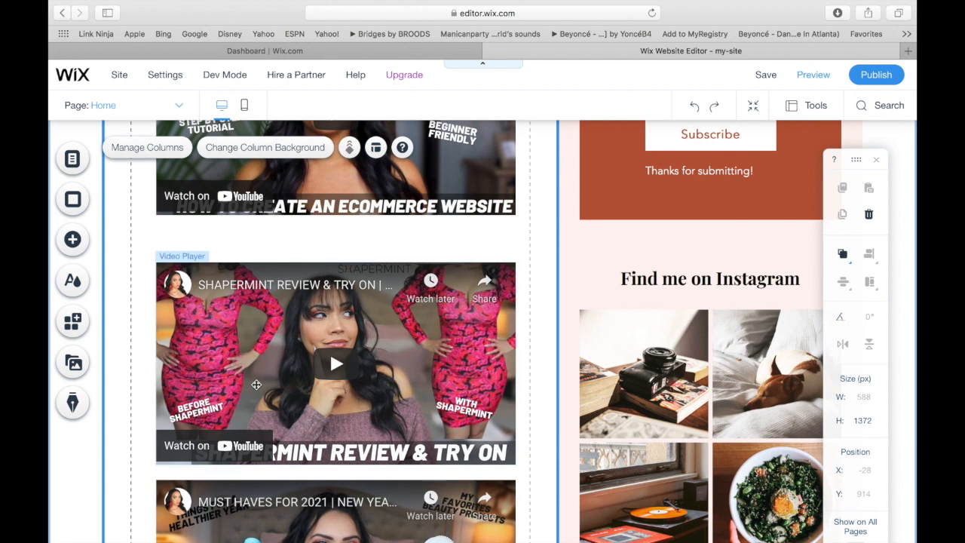
# Shift the Shapermint review video a few pixels vertically, then select the Instagram feed.
pyautogui.click(273, 291)
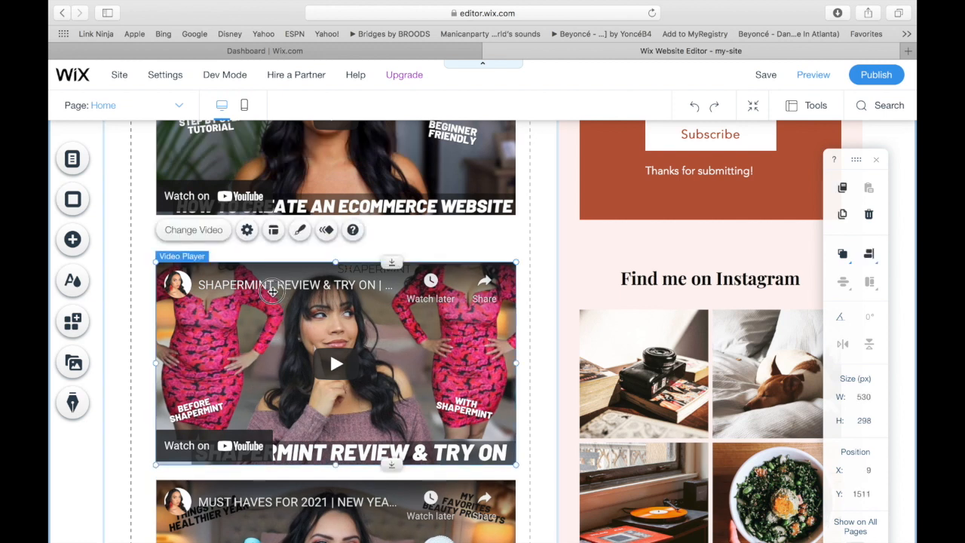
pyautogui.moveTo(273, 291); pyautogui.dragTo(276, 310)
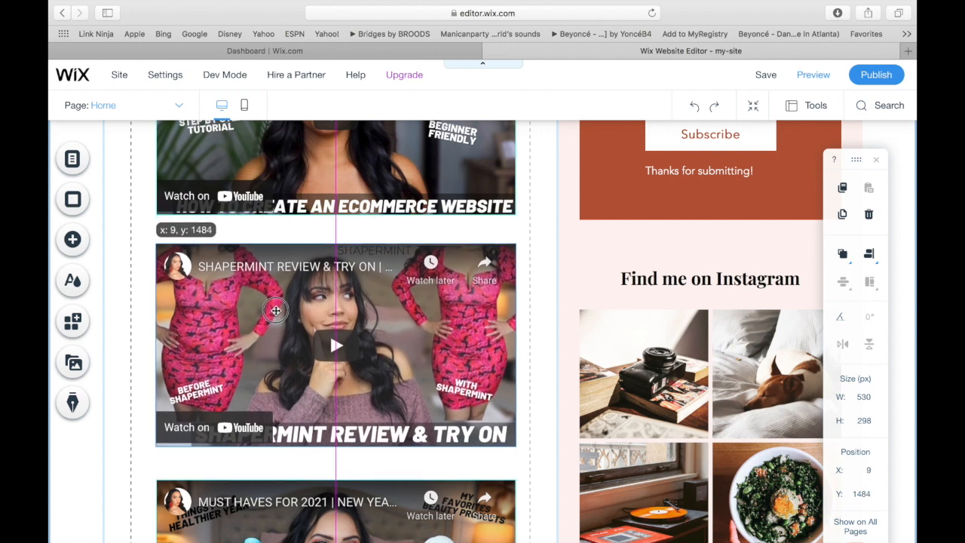
pyautogui.moveTo(276, 311); pyautogui.dragTo(276, 312)
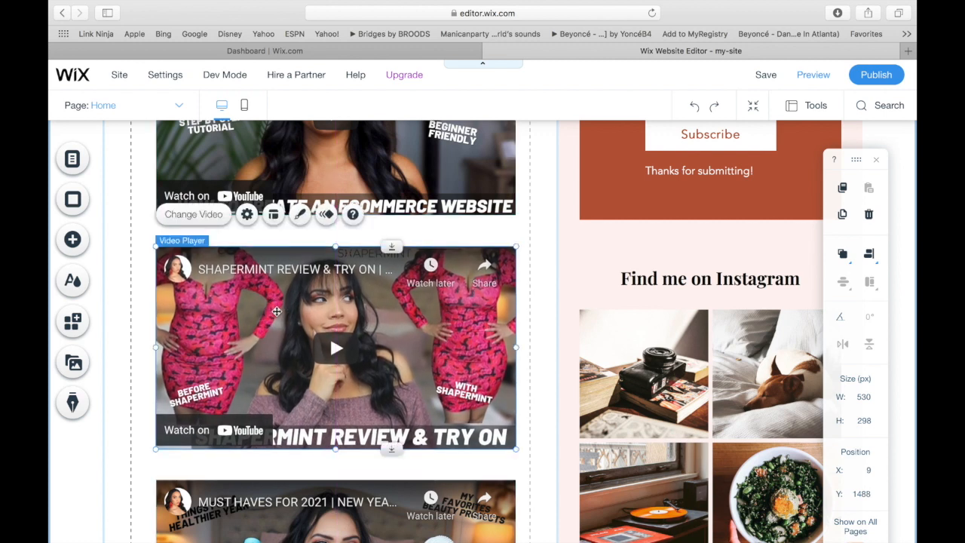
pyautogui.scroll(4, 277, 313)
pyautogui.scroll(4, 277, 312)
pyautogui.scroll(4, 277, 312)
pyautogui.scroll(4, 277, 312)
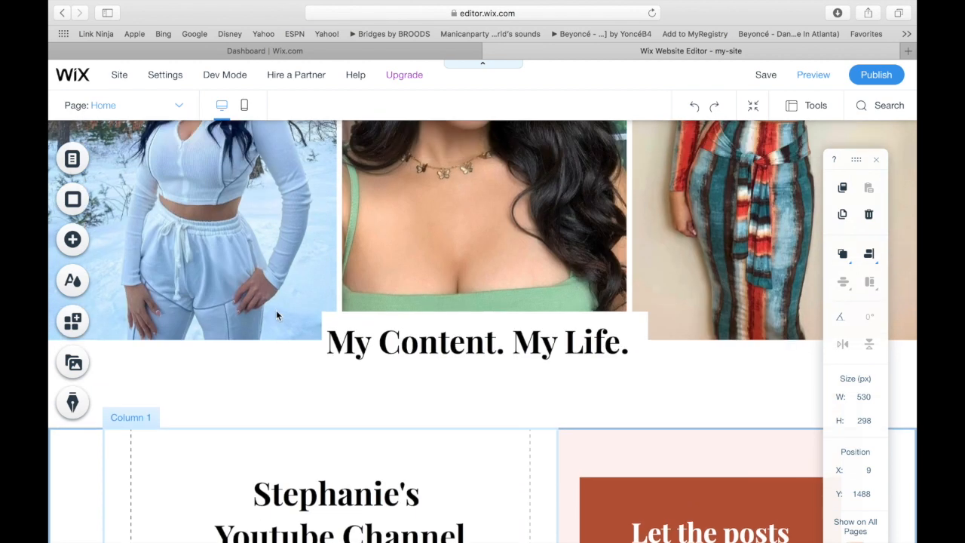
pyautogui.scroll(5, 276, 310)
pyautogui.scroll(5, 276, 310)
pyautogui.scroll(-15, 276, 309)
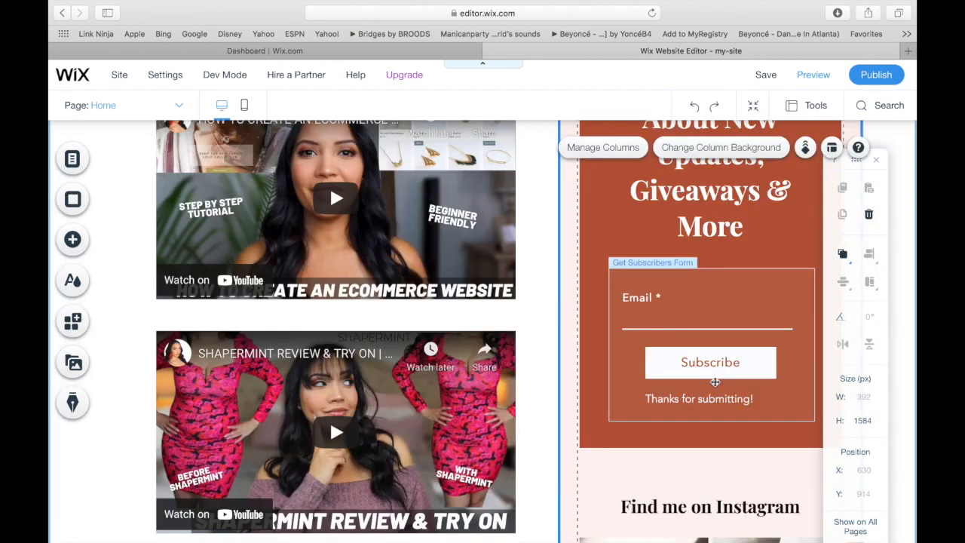
pyautogui.scroll(-4, 329, 321)
pyautogui.scroll(-4, 330, 237)
pyautogui.scroll(-3, 329, 179)
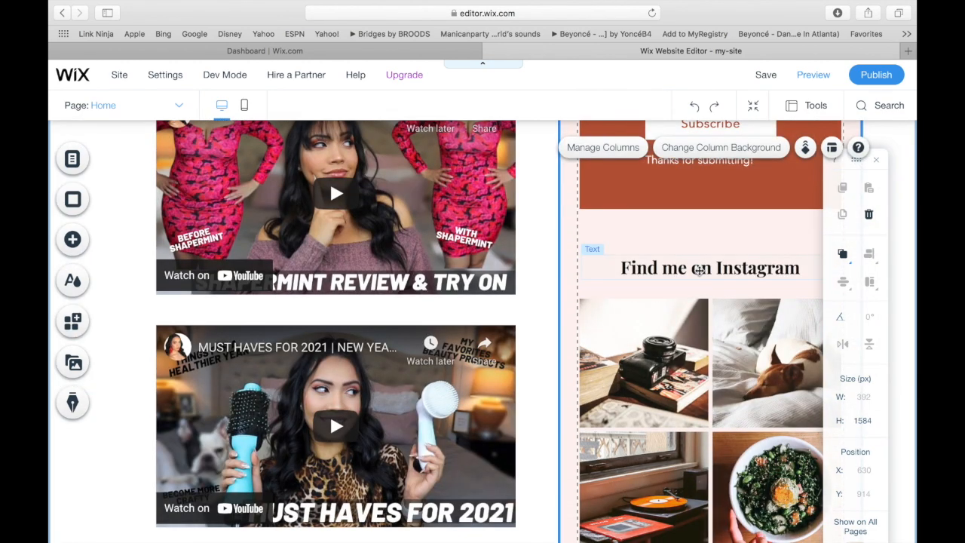
pyautogui.click(663, 365)
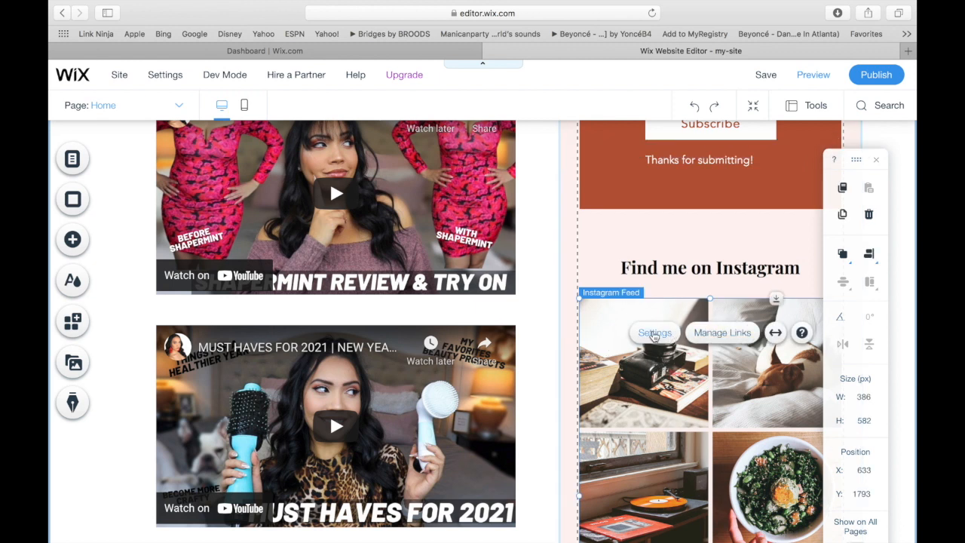
# Review the Instagram feed's settings so it shows the connected account's photos.
pyautogui.click(654, 332)
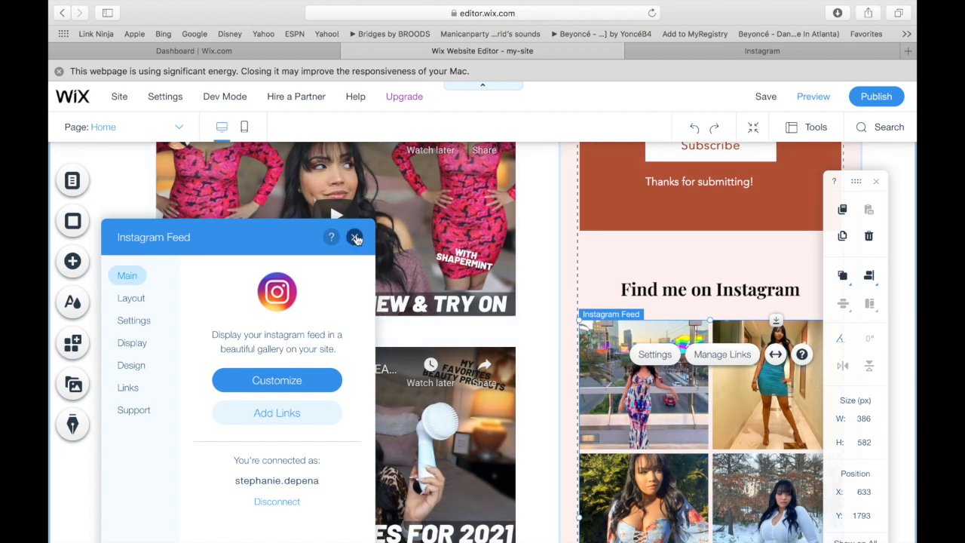
pyautogui.click(357, 238)
pyautogui.scroll(-4, 596, 304)
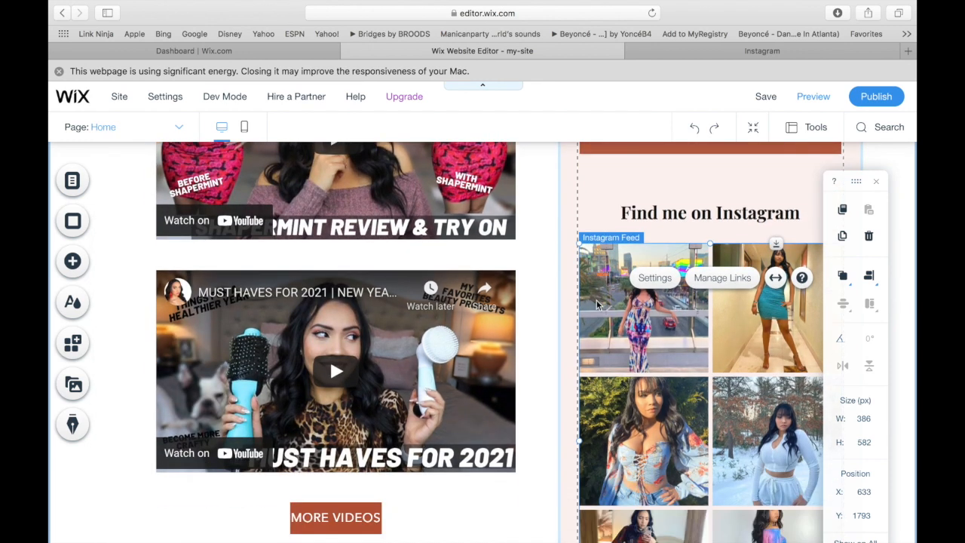
pyautogui.scroll(-5, 597, 300)
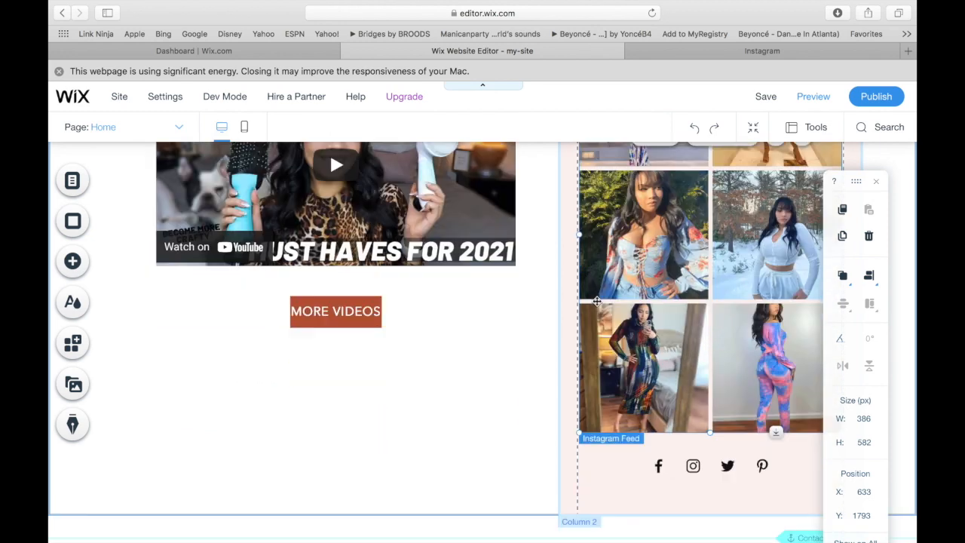
pyautogui.scroll(-2, 597, 301)
pyautogui.scroll(10, 597, 302)
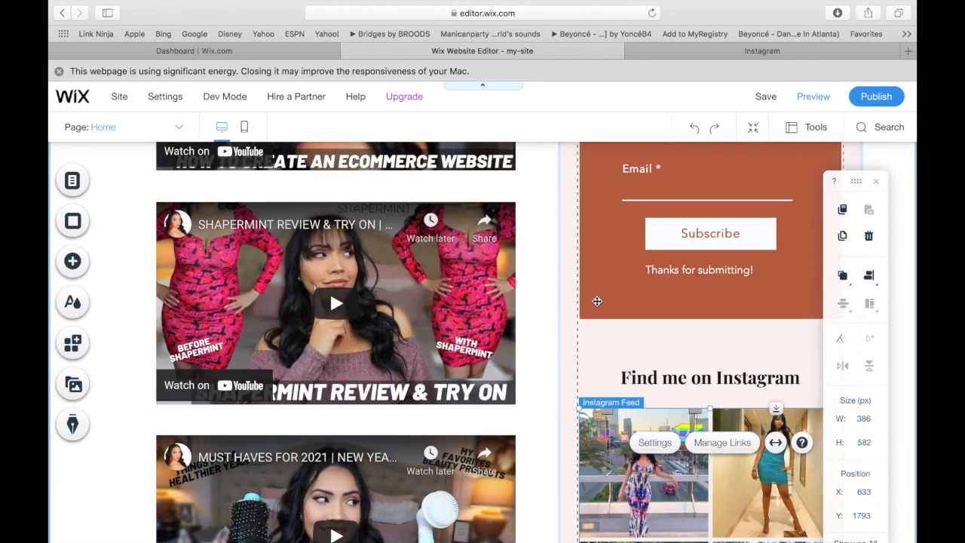
pyautogui.scroll(15, 597, 303)
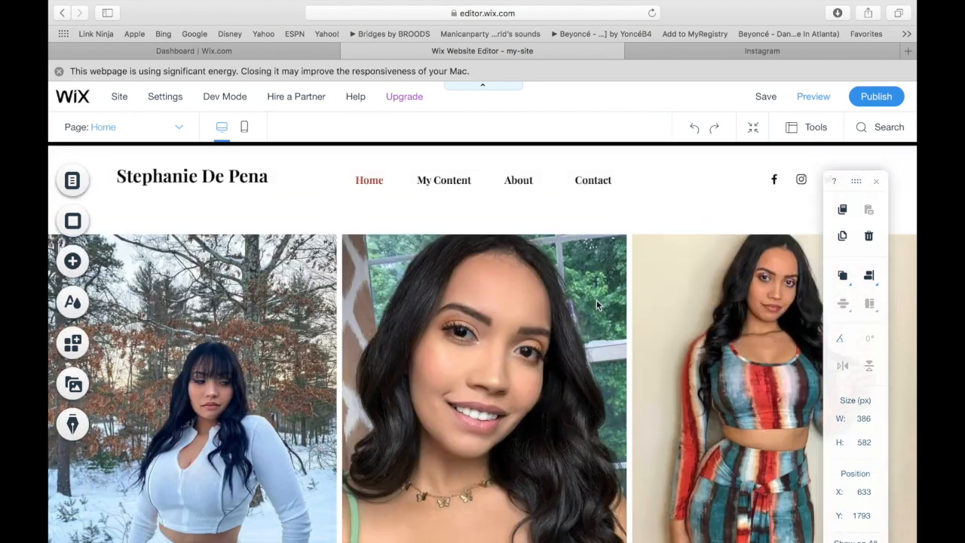
pyautogui.scroll(-3, 596, 300)
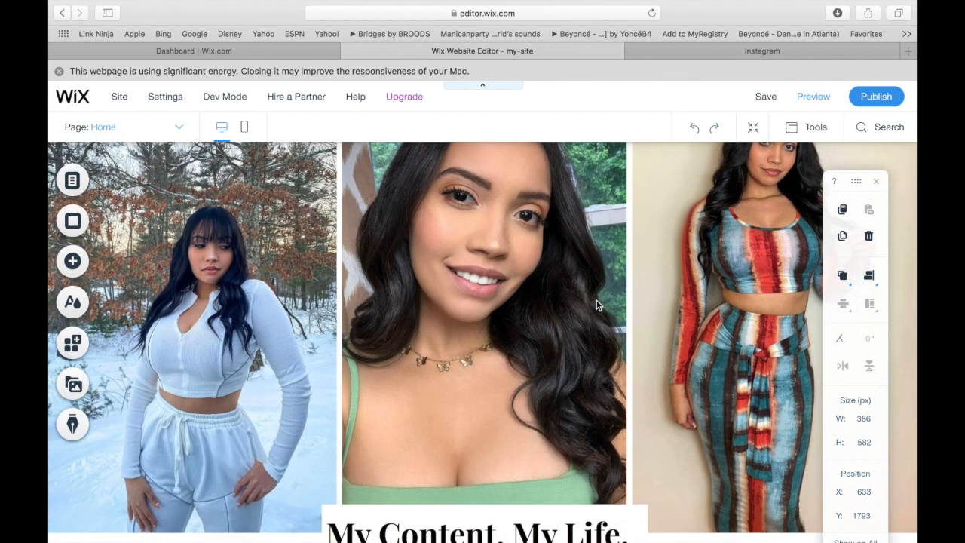
pyautogui.scroll(-2, 596, 304)
pyautogui.scroll(-15, 597, 304)
pyautogui.scroll(2, 596, 286)
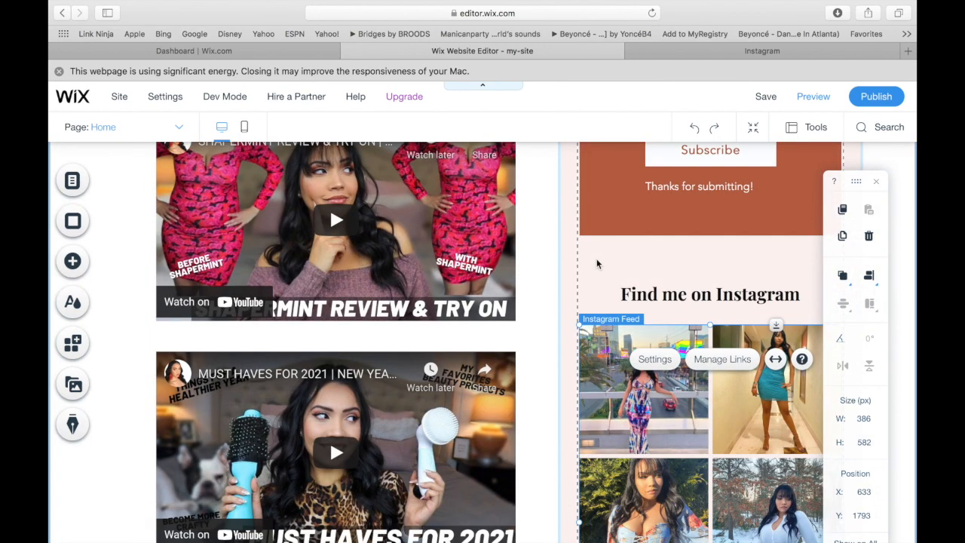
pyautogui.scroll(2, 597, 263)
pyautogui.scroll(-15, 330, 302)
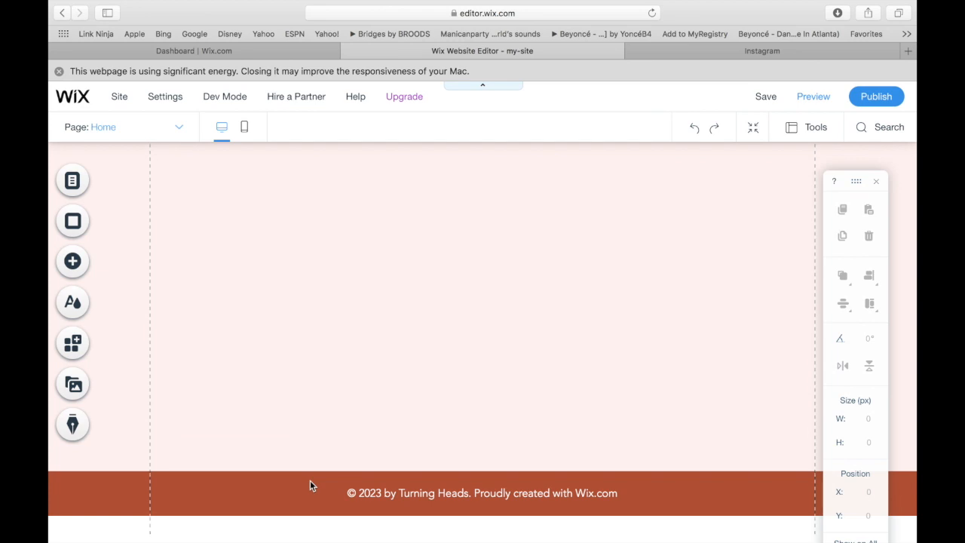
pyautogui.scroll(5, 310, 480)
pyautogui.scroll(5, 310, 480)
pyautogui.scroll(3, 310, 480)
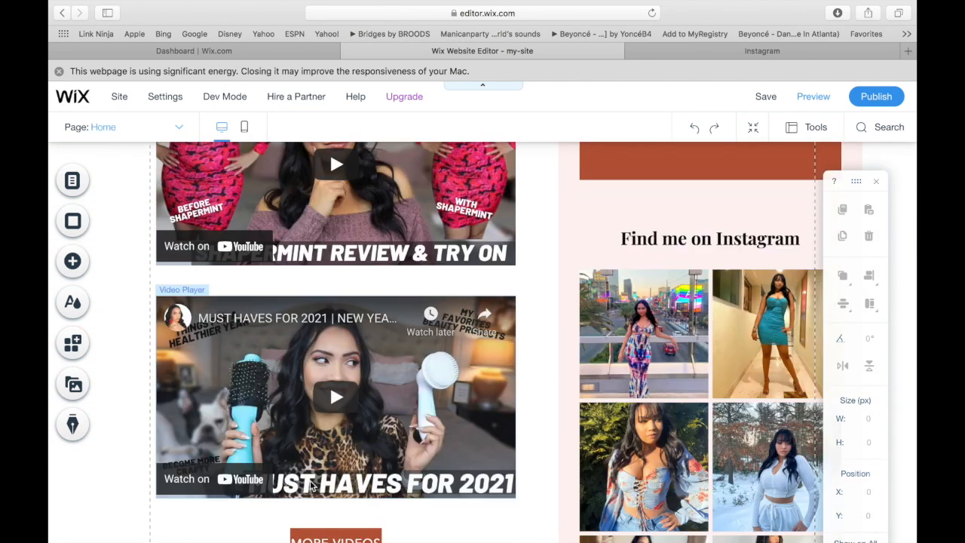
pyautogui.scroll(5, 310, 480)
pyautogui.scroll(4, 330, 302)
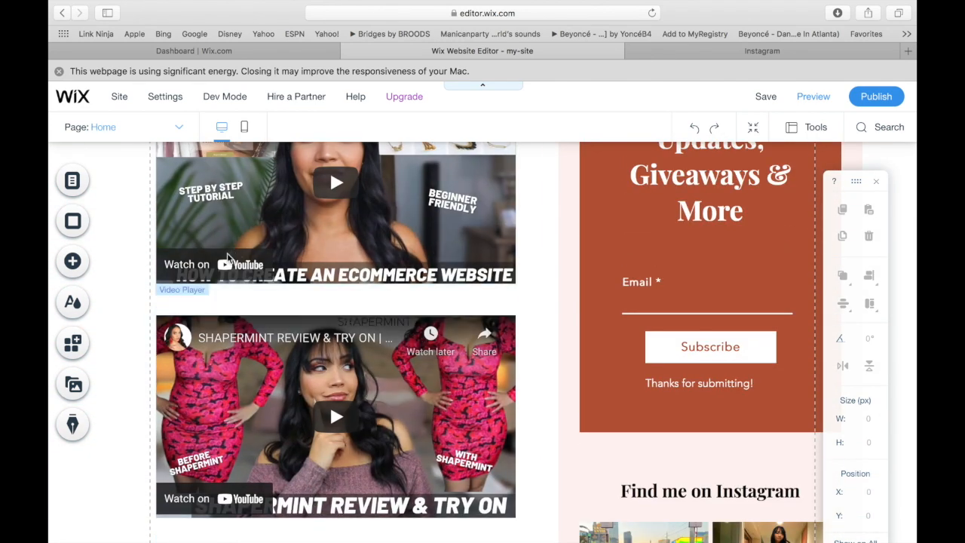
# Browse the Add panel's Video & Music elements to the Spotify Player option.
pyautogui.click(73, 261)
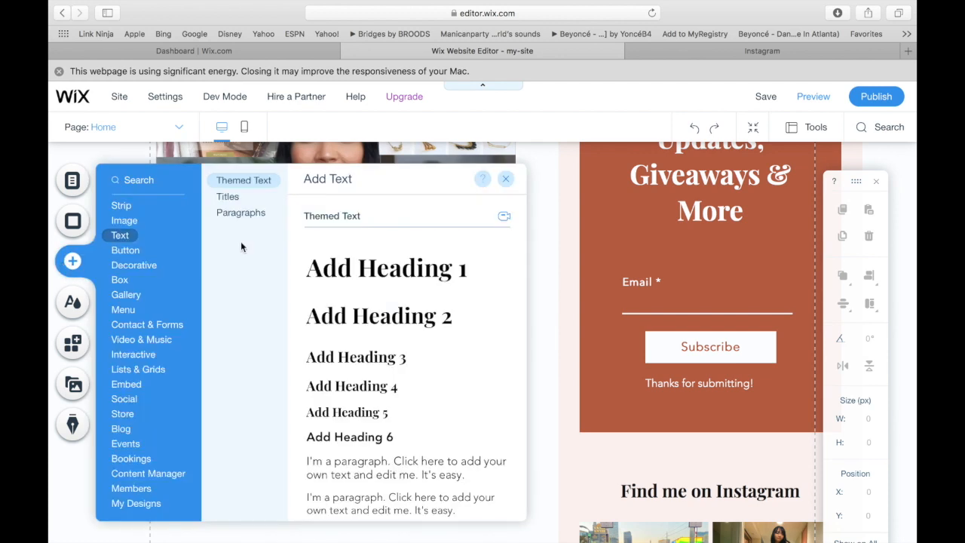
pyautogui.click(119, 280)
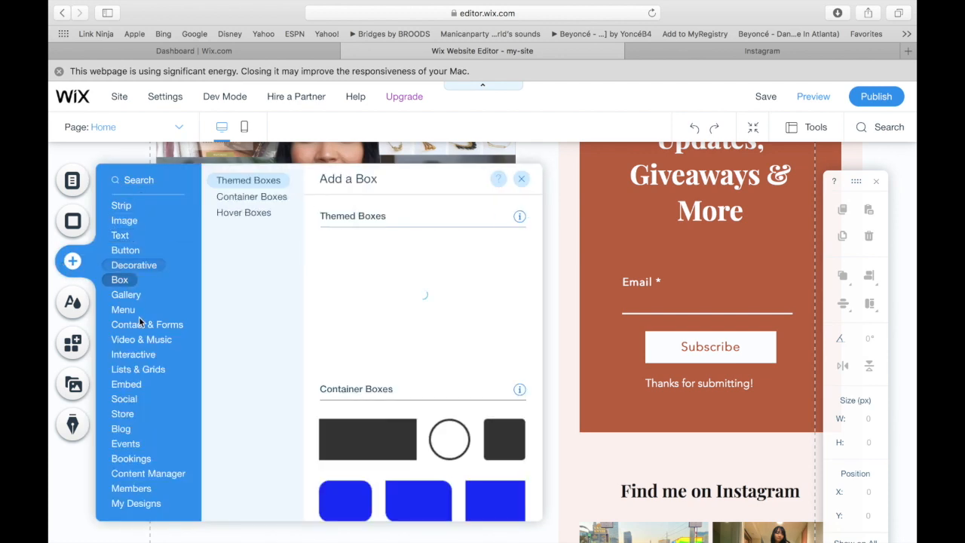
pyautogui.click(134, 354)
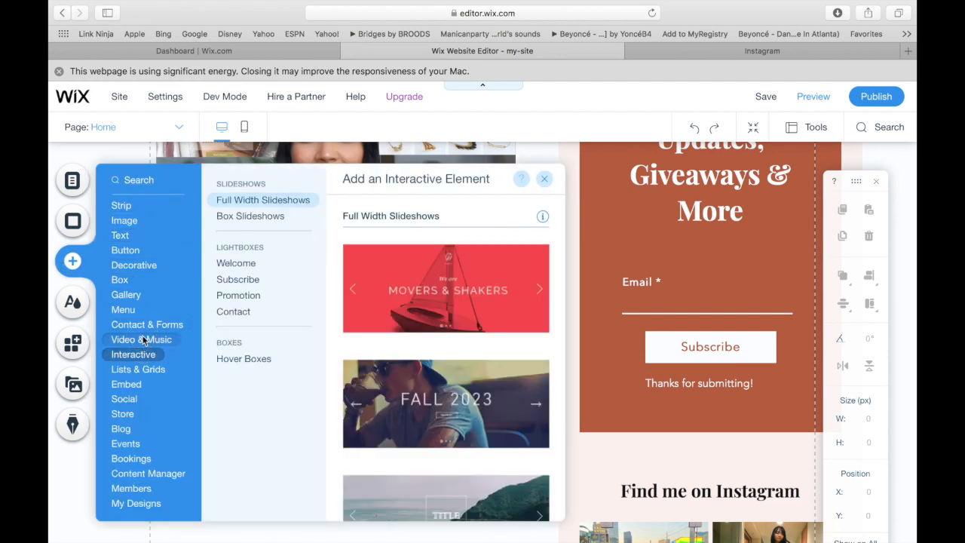
pyautogui.click(141, 340)
pyautogui.click(257, 343)
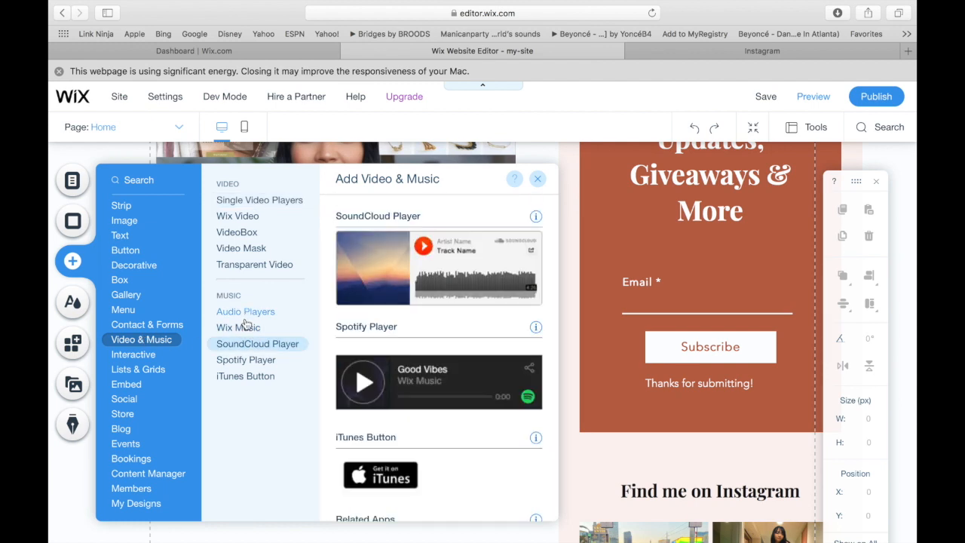
pyautogui.click(239, 327)
pyautogui.click(246, 360)
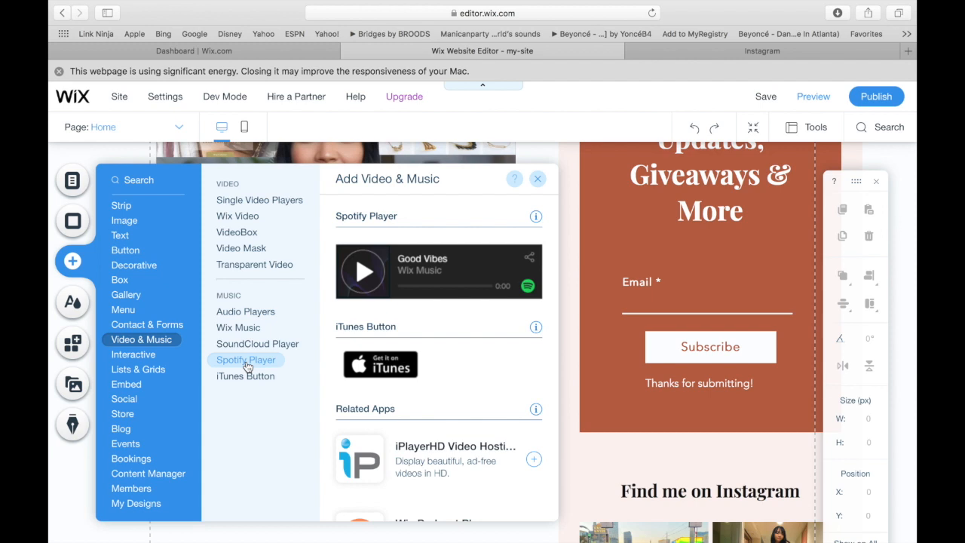
pyautogui.click(245, 375)
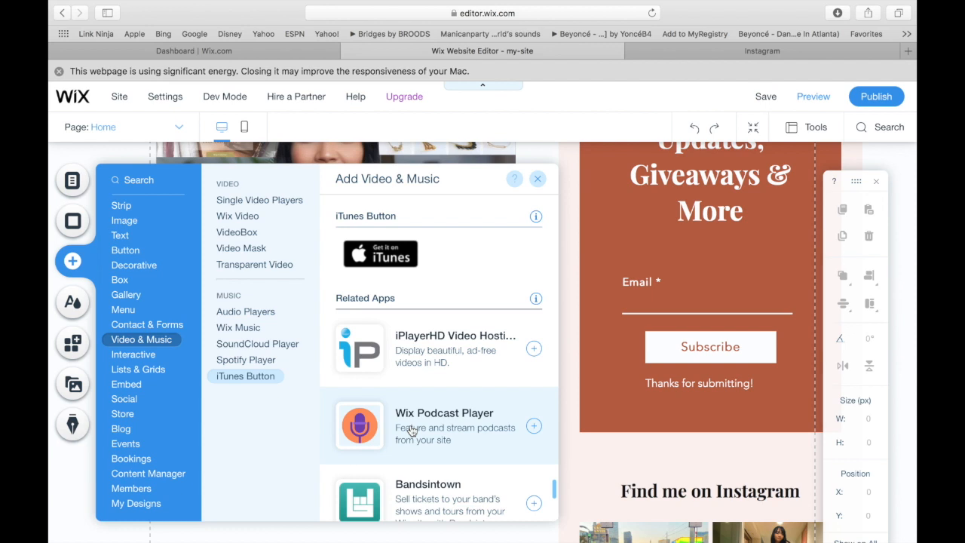
pyautogui.scroll(-3, 411, 430)
pyautogui.scroll(3, 411, 429)
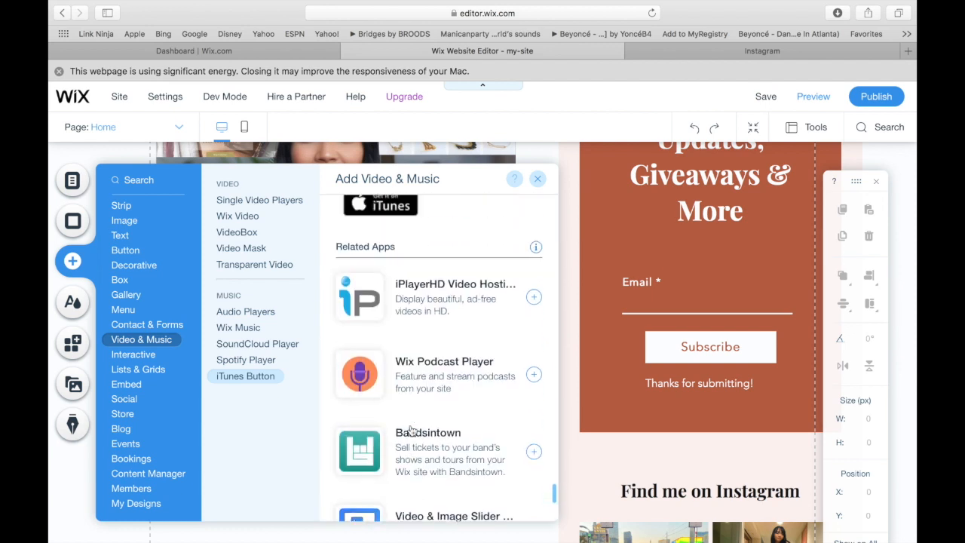
pyautogui.scroll(3, 411, 430)
pyautogui.scroll(2, 411, 430)
pyautogui.scroll(4, 411, 429)
pyautogui.scroll(4, 411, 430)
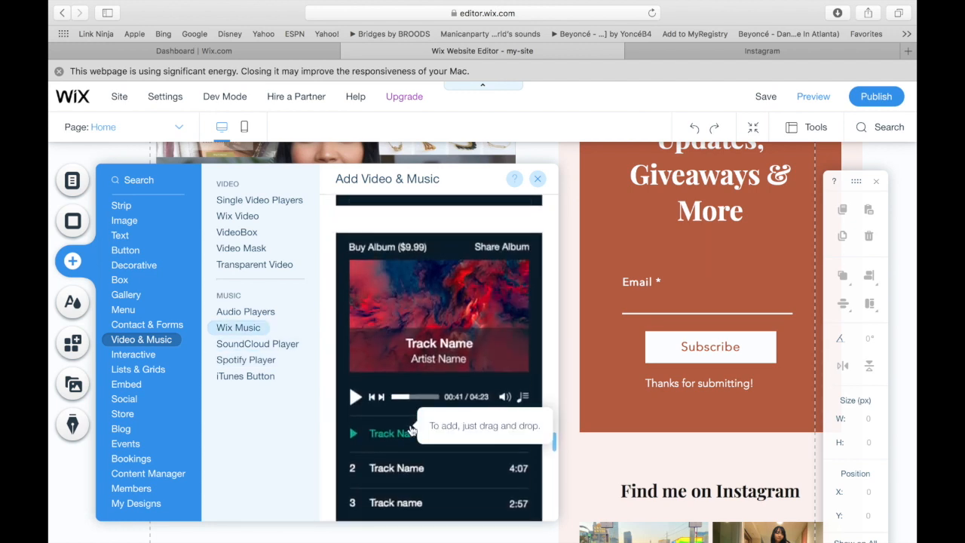
pyautogui.scroll(4, 411, 430)
pyautogui.scroll(4, 411, 430)
pyautogui.scroll(-3, 413, 429)
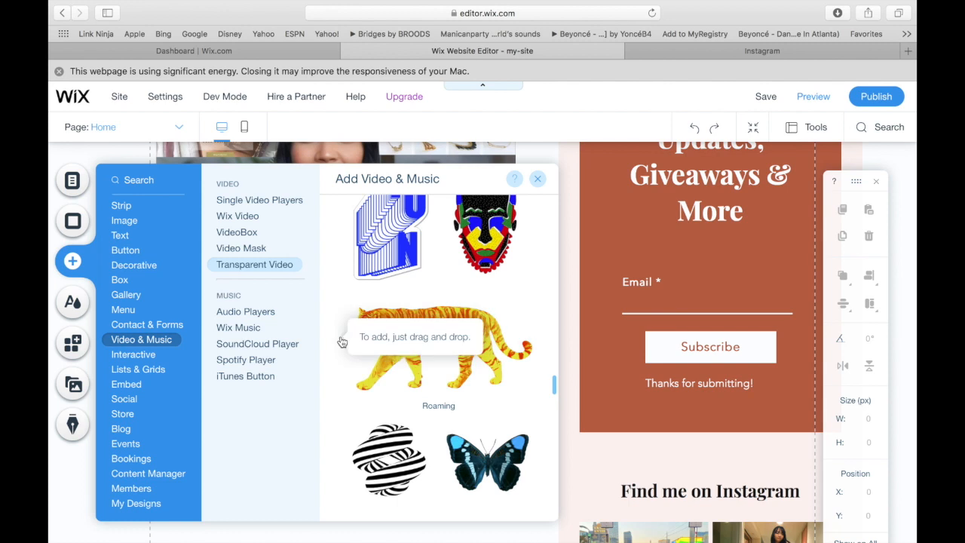
pyautogui.scroll(5, 423, 340)
pyautogui.scroll(5, 422, 339)
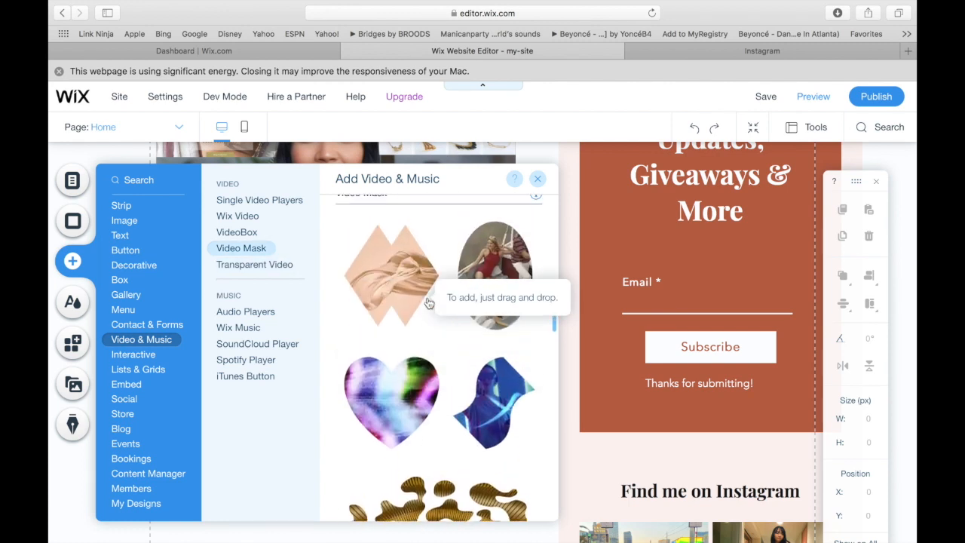
pyautogui.scroll(5, 426, 316)
pyautogui.scroll(5, 428, 302)
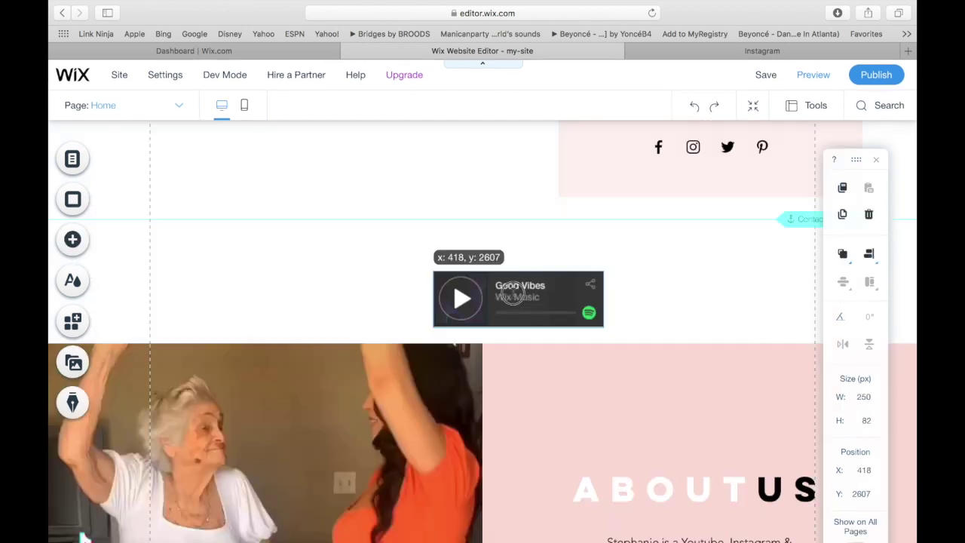
# Place the Spotify player between the social icons section and the About Us photo.
pyautogui.moveTo(514, 292); pyautogui.dragTo(507, 294)
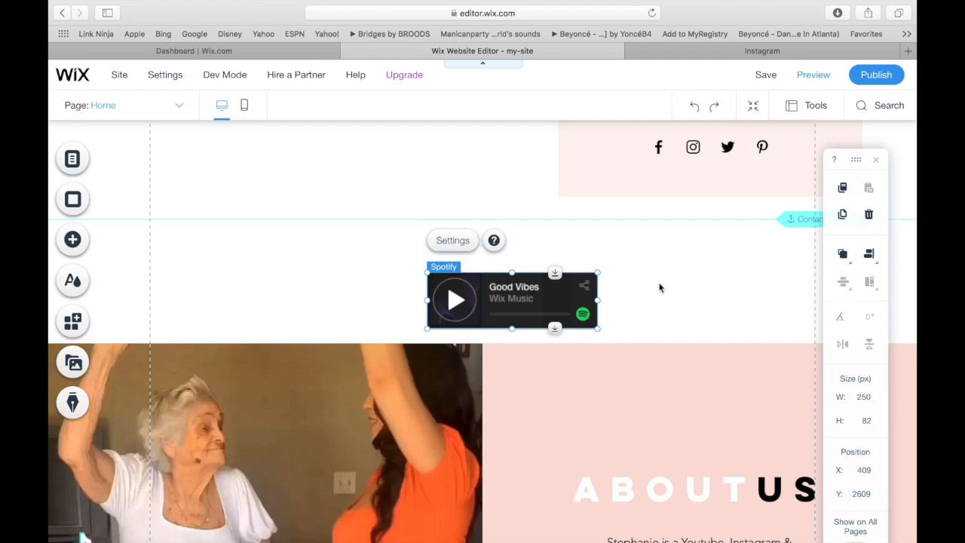
pyautogui.scroll(4, 660, 287)
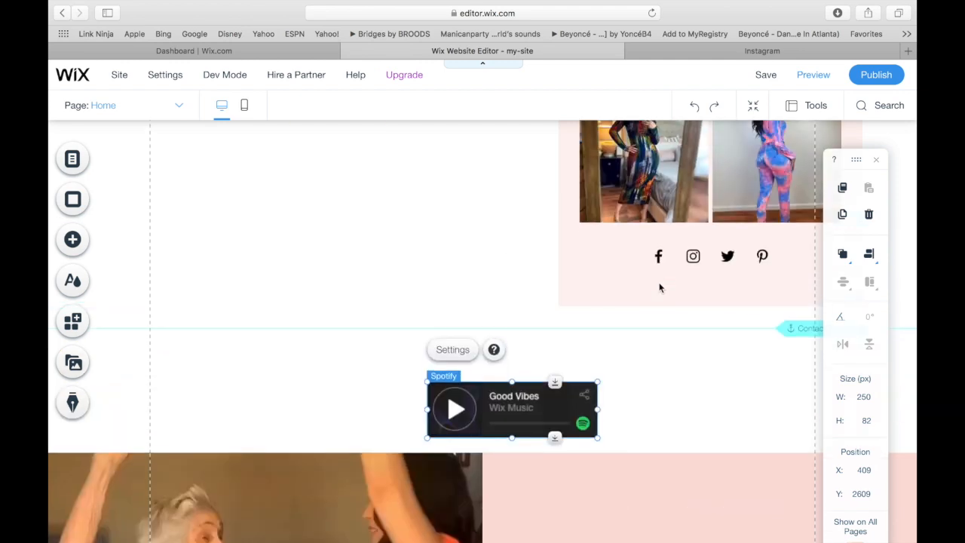
pyautogui.scroll(8, 659, 288)
pyautogui.scroll(5, 660, 287)
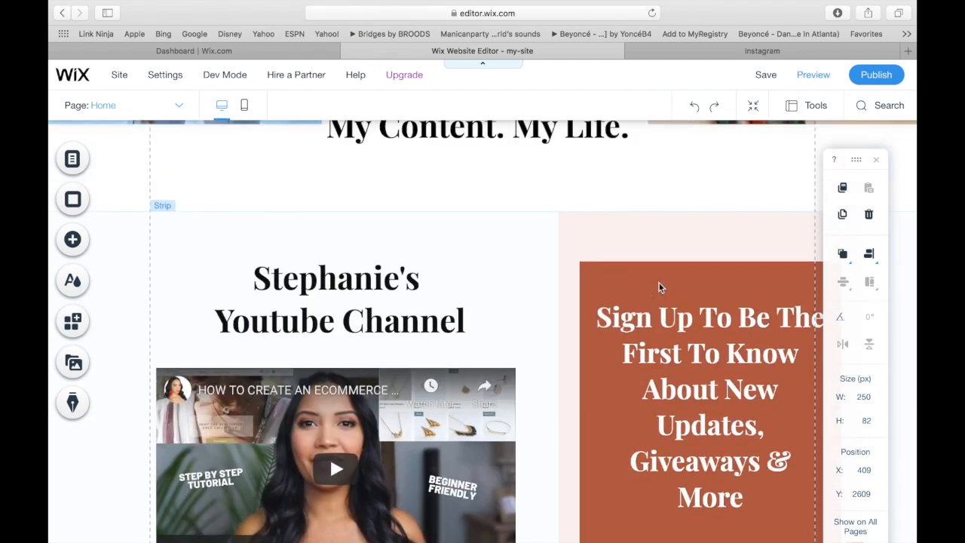
pyautogui.scroll(5, 659, 288)
pyautogui.scroll(-3, 660, 287)
pyautogui.scroll(-5, 660, 287)
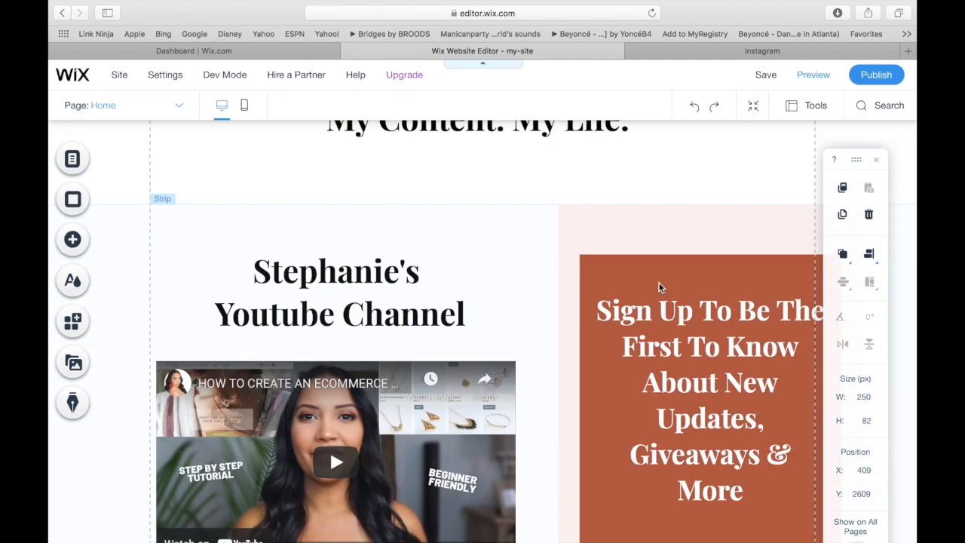
pyautogui.scroll(-10, 660, 288)
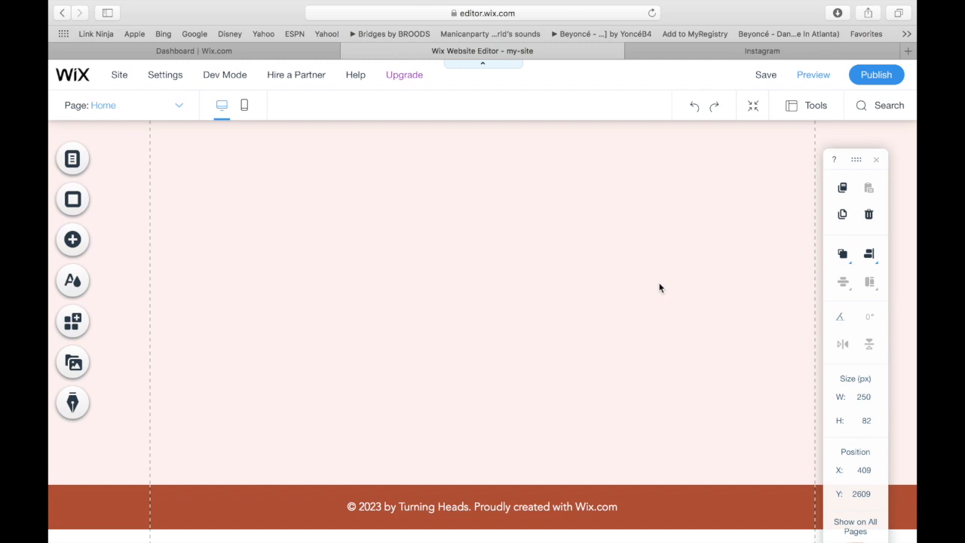
pyautogui.scroll(8, 659, 287)
pyautogui.scroll(3, 660, 287)
pyautogui.scroll(-3, 329, 351)
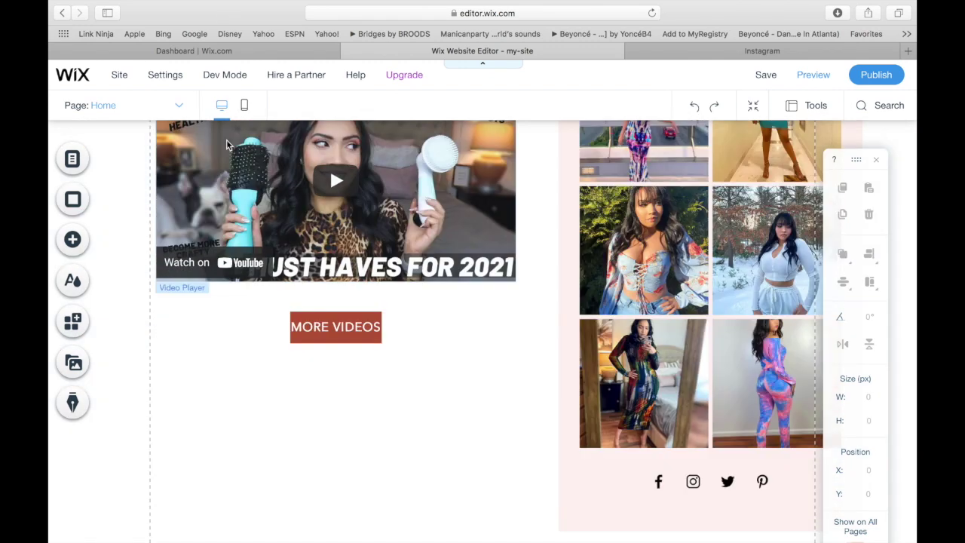
# Switch to the mobile layout and inspect the empty pink strip there.
pyautogui.click(244, 105)
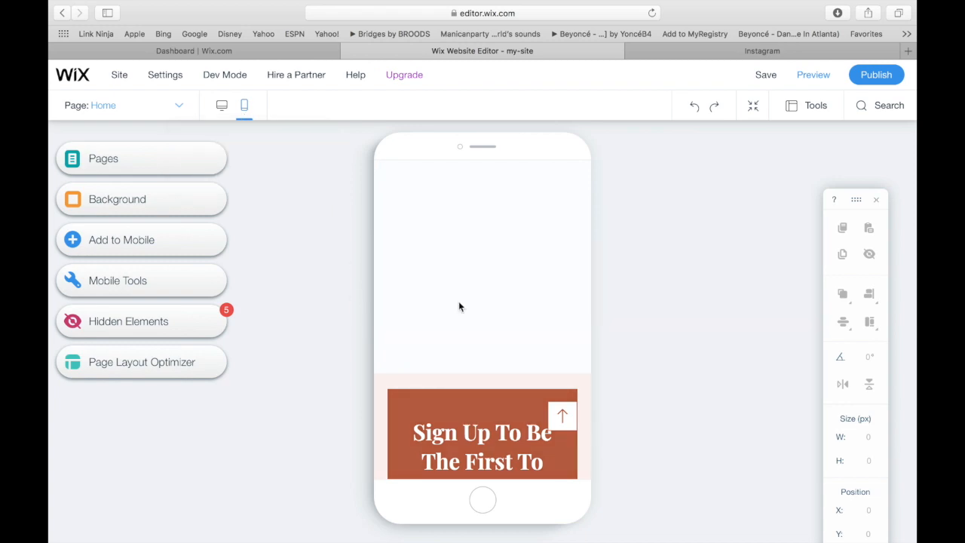
pyautogui.scroll(10, 459, 301)
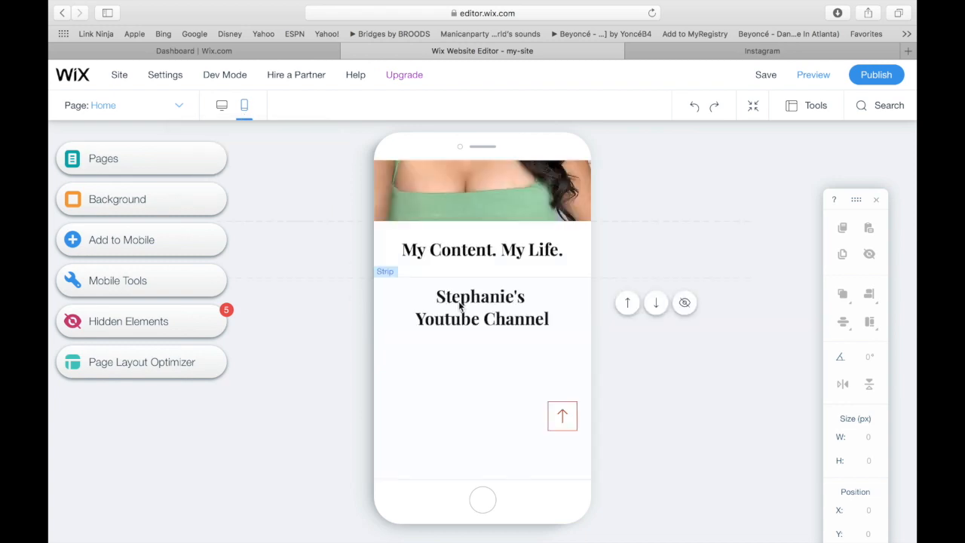
pyautogui.scroll(-5, 459, 304)
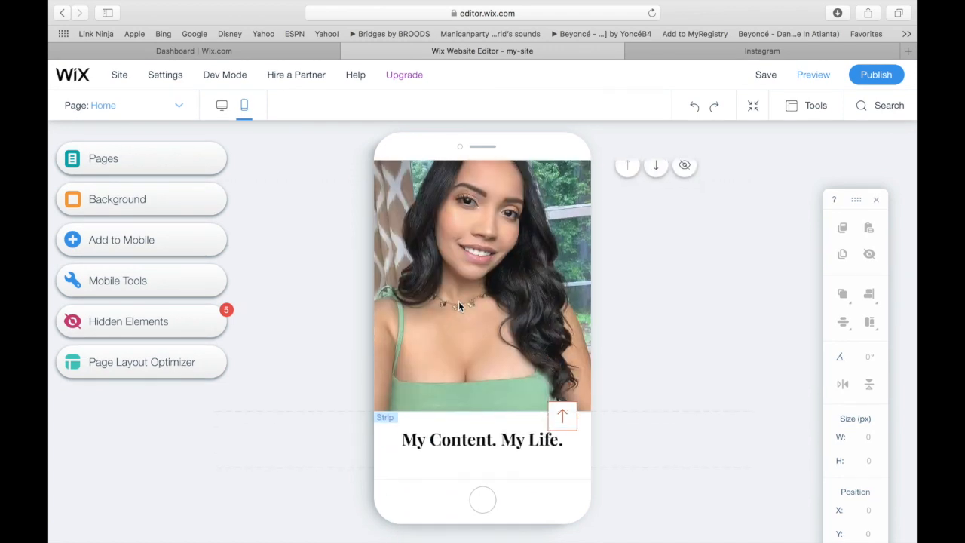
pyautogui.scroll(-5, 459, 305)
pyautogui.scroll(-5, 458, 304)
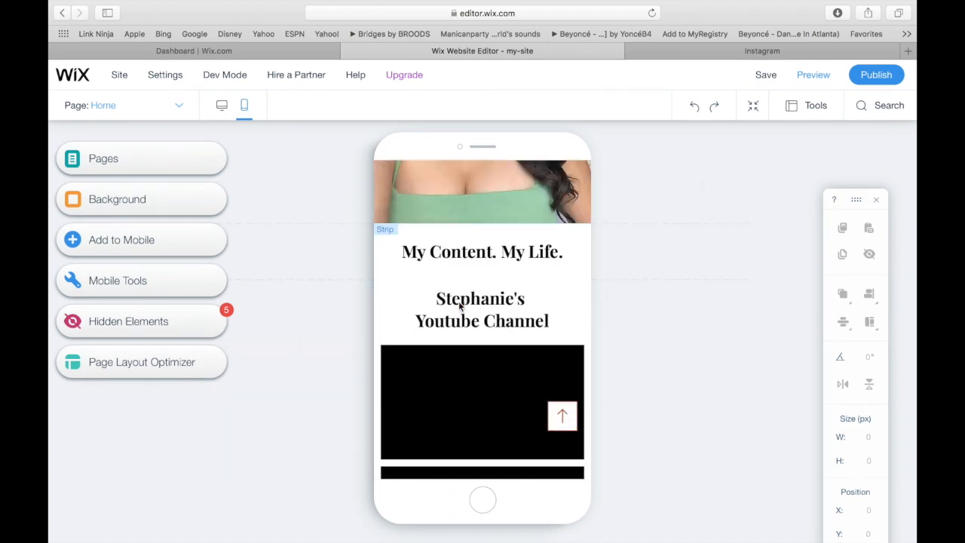
pyautogui.scroll(-5, 458, 304)
pyautogui.scroll(-5, 462, 306)
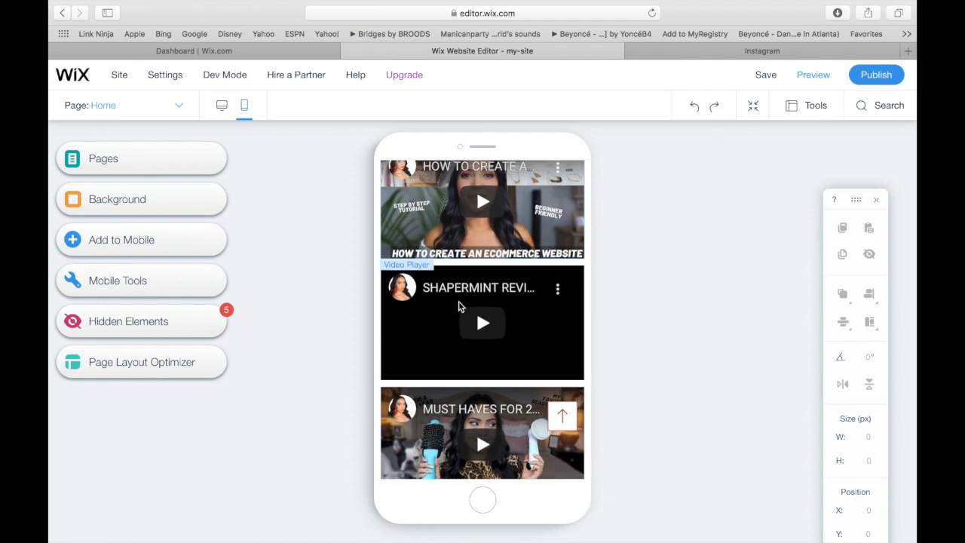
pyautogui.scroll(-10, 462, 306)
pyautogui.click(476, 263)
pyautogui.scroll(15, 477, 263)
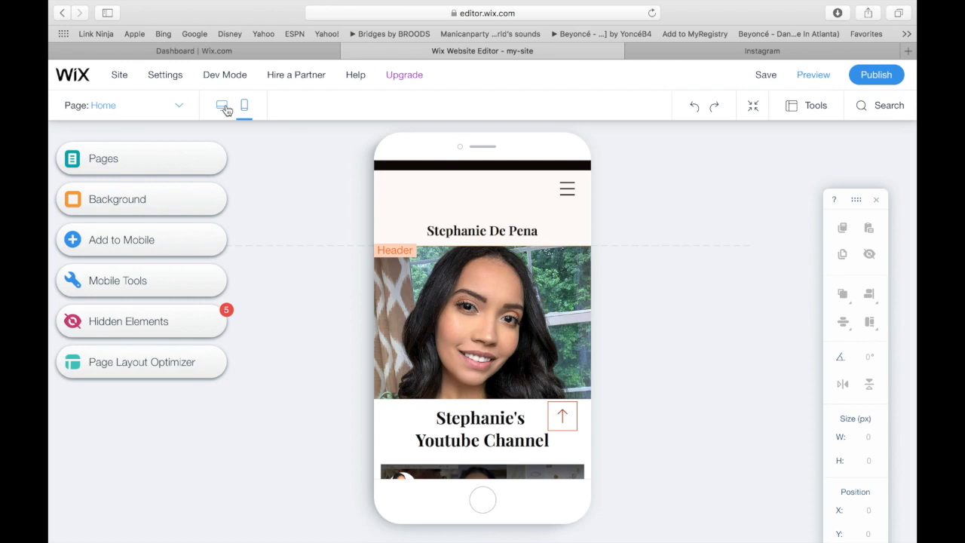
# Switch the editor back to the desktop layout of the homepage.
pyautogui.click(224, 106)
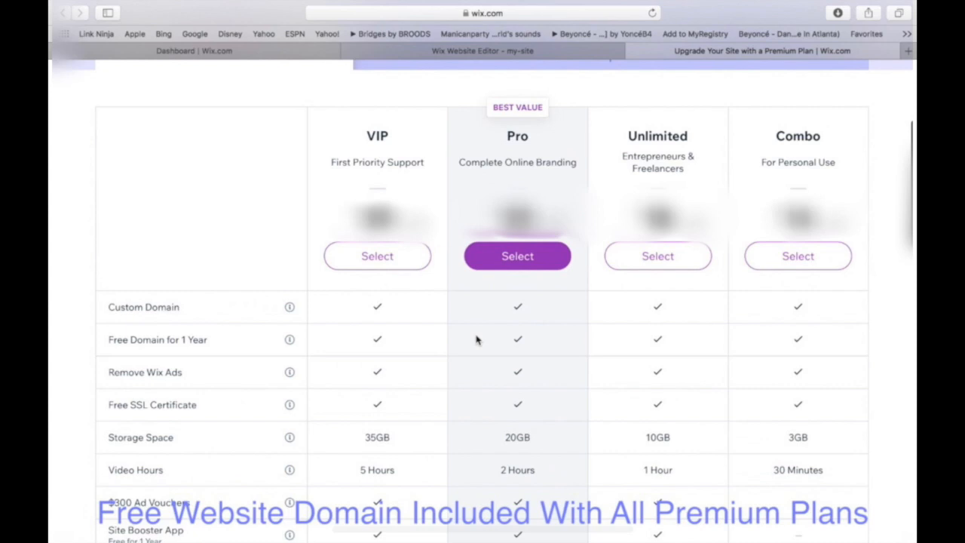
pyautogui.scroll(10, 513, 317)
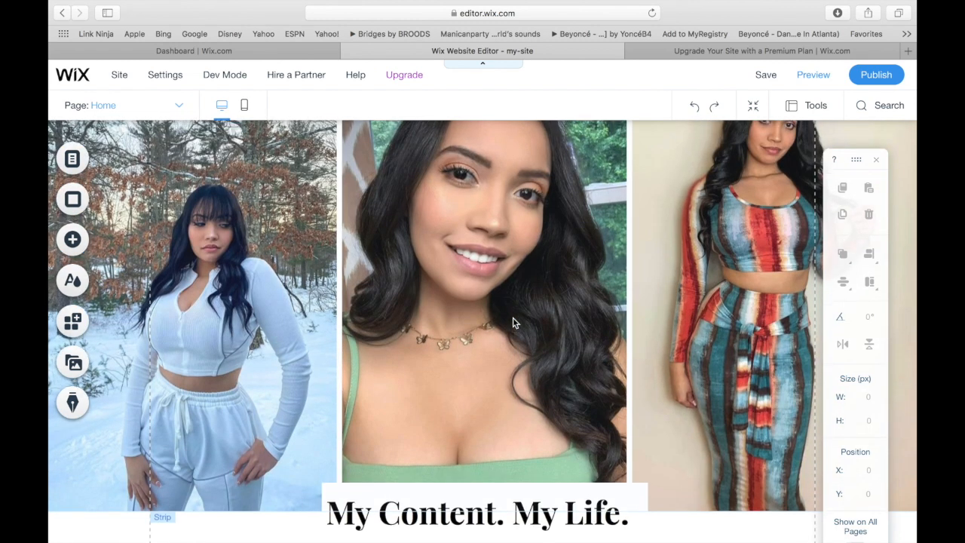
pyautogui.scroll(4, 513, 317)
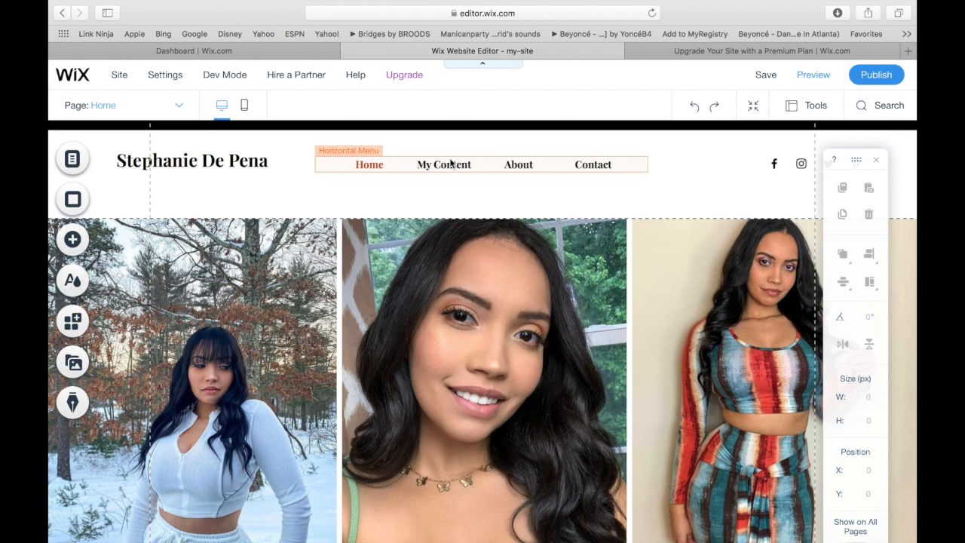
pyautogui.scroll(-8, 419, 279)
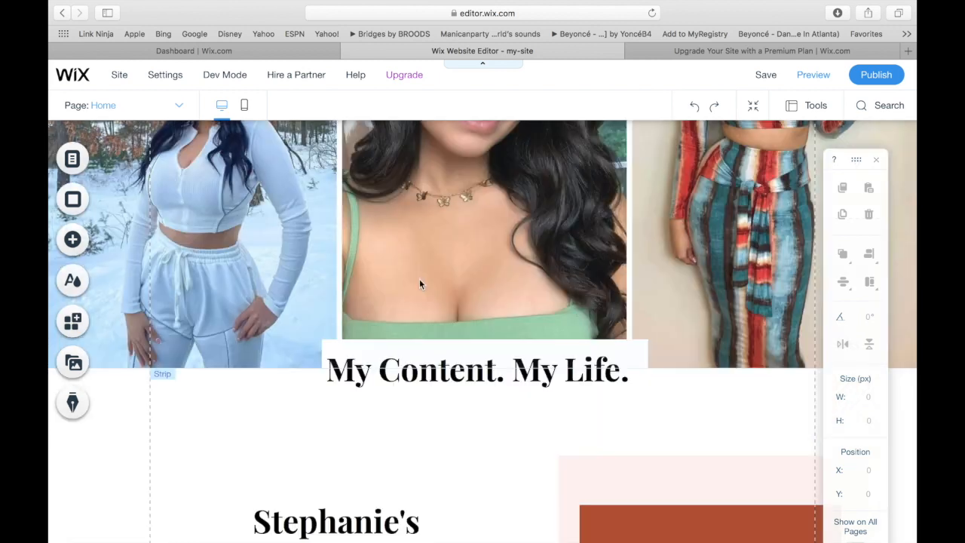
pyautogui.scroll(-3, 419, 279)
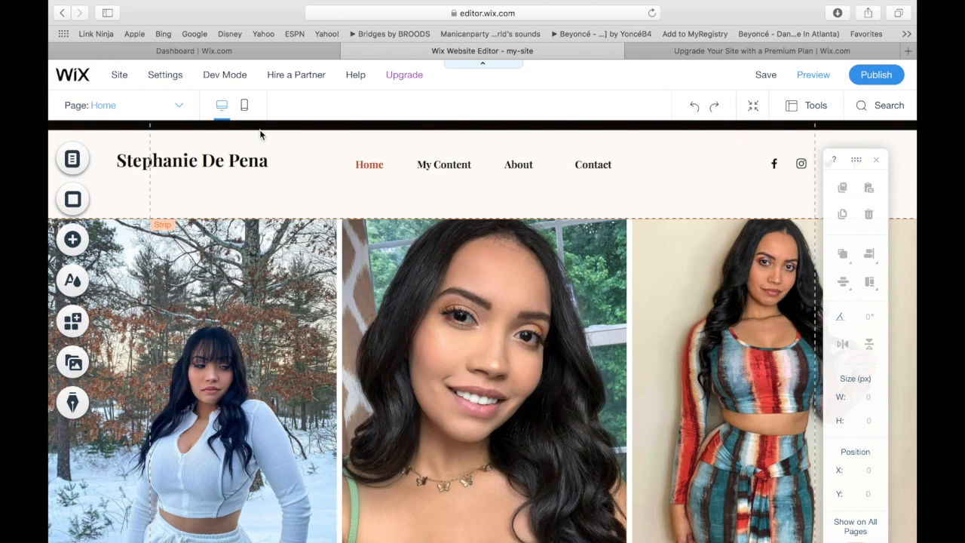
# Publish the site so the homepage goes live for everyone.
pyautogui.click(245, 106)
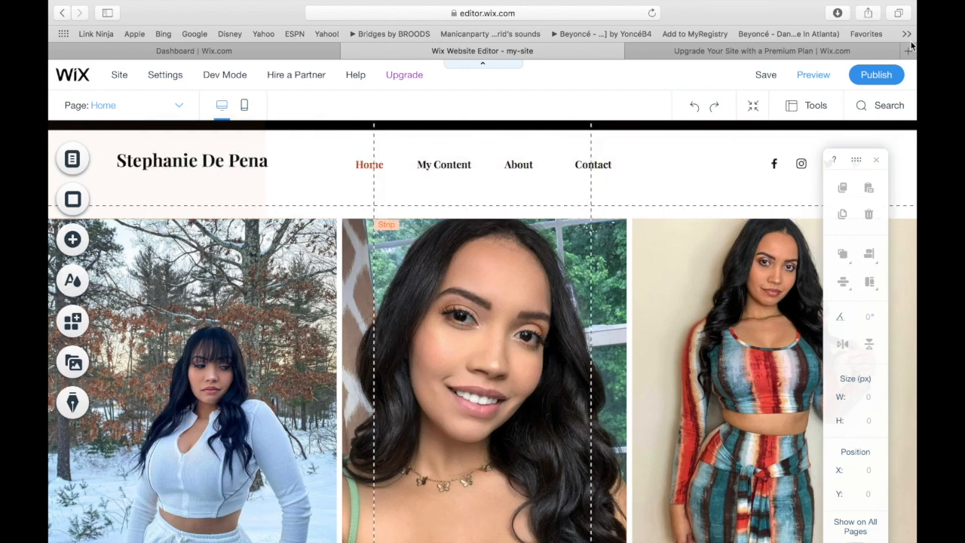
pyautogui.click(873, 79)
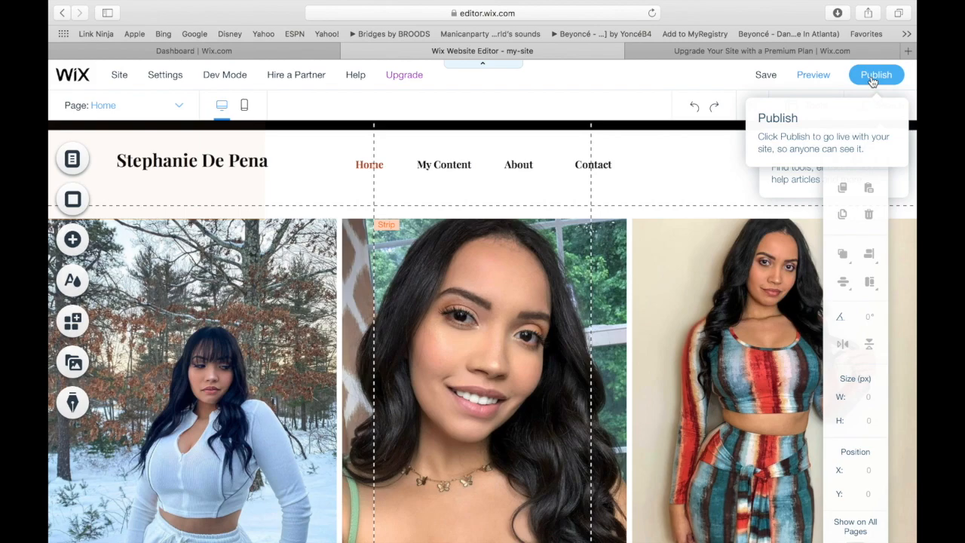